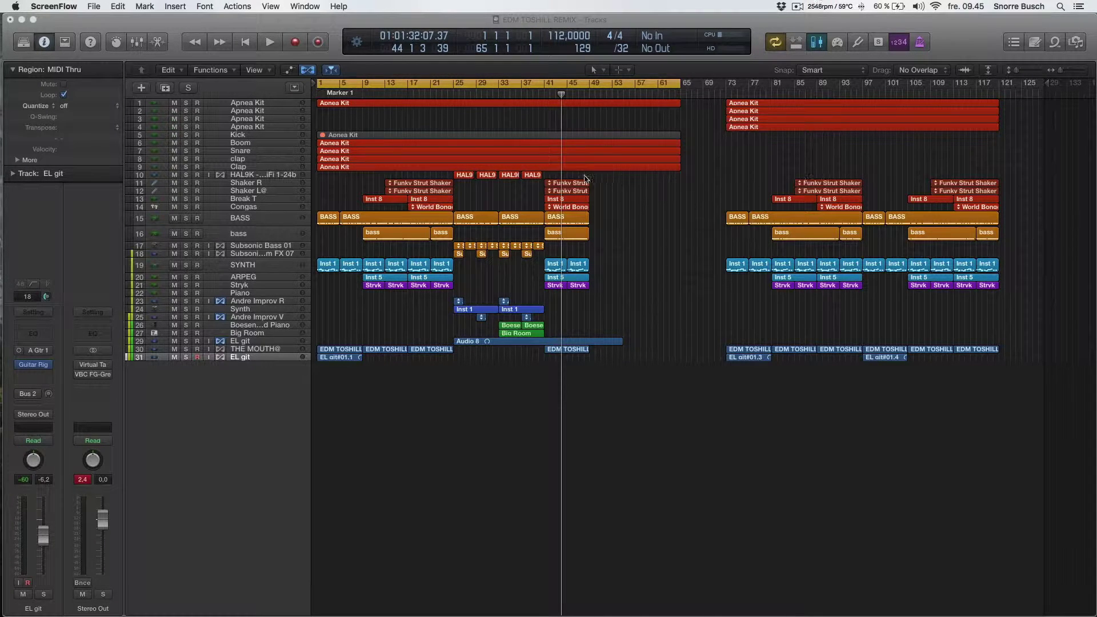
Step: Scroll back to the arrangement start and place the playhead at bar 5
scroll(577, 179, up, 3)
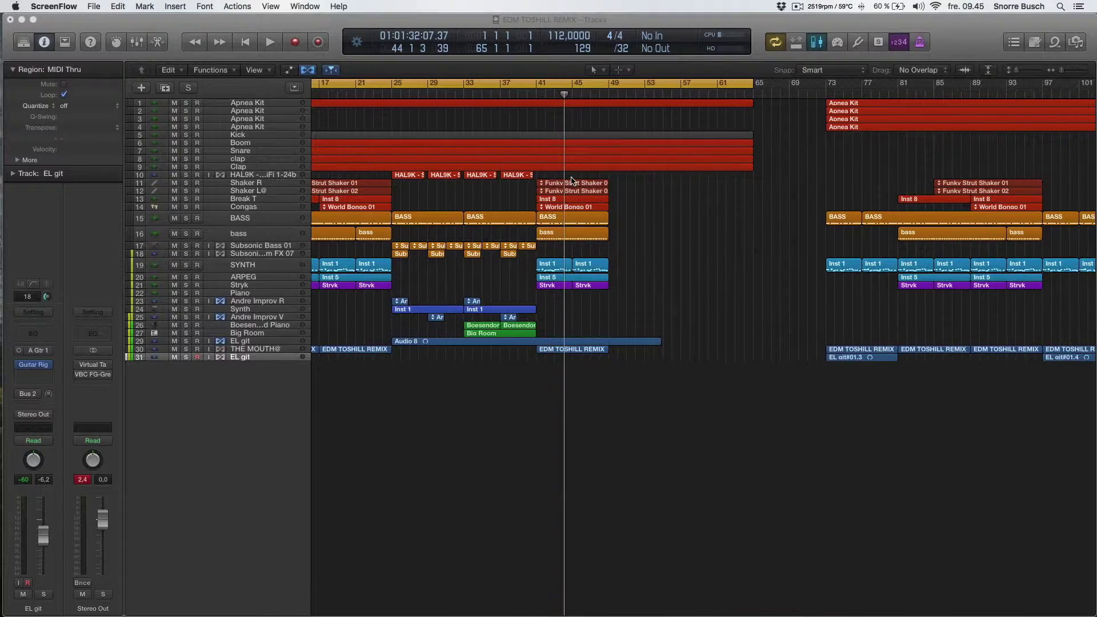
scroll(571, 180, left, 5)
click(358, 92)
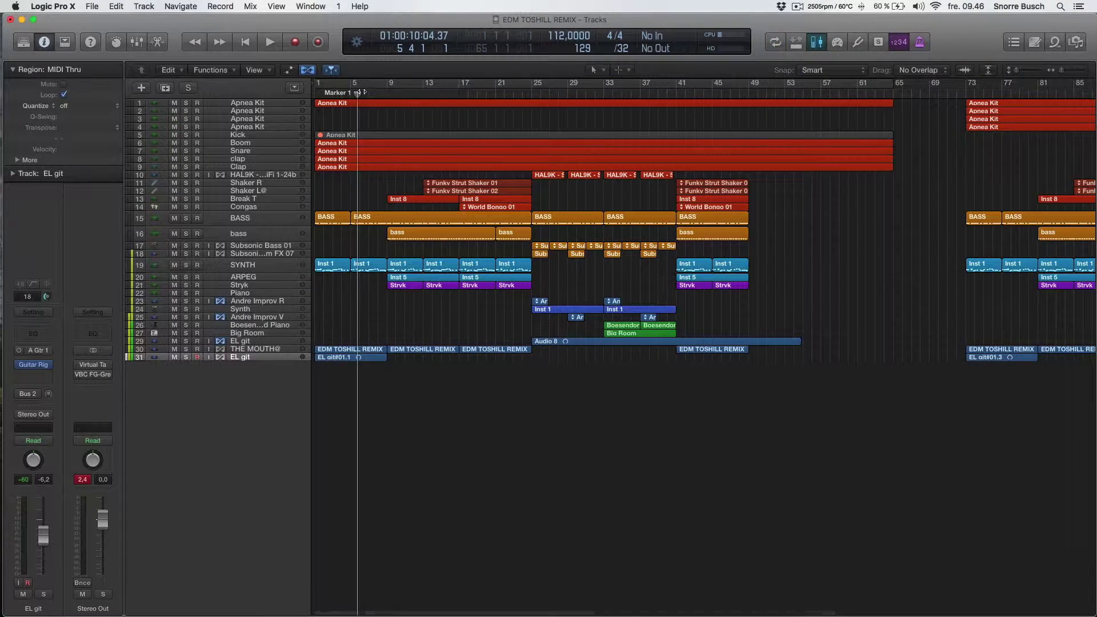
Step: Play from bar 5, stop near bar 12, then zoom to fit and enlarge all track heights
key(space)
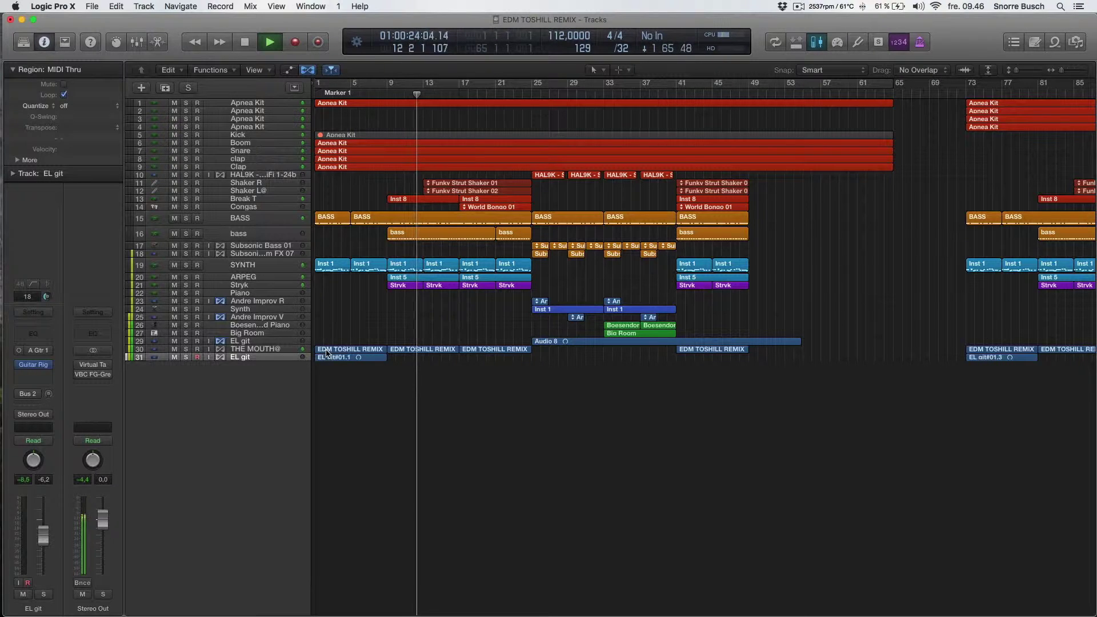
key(space)
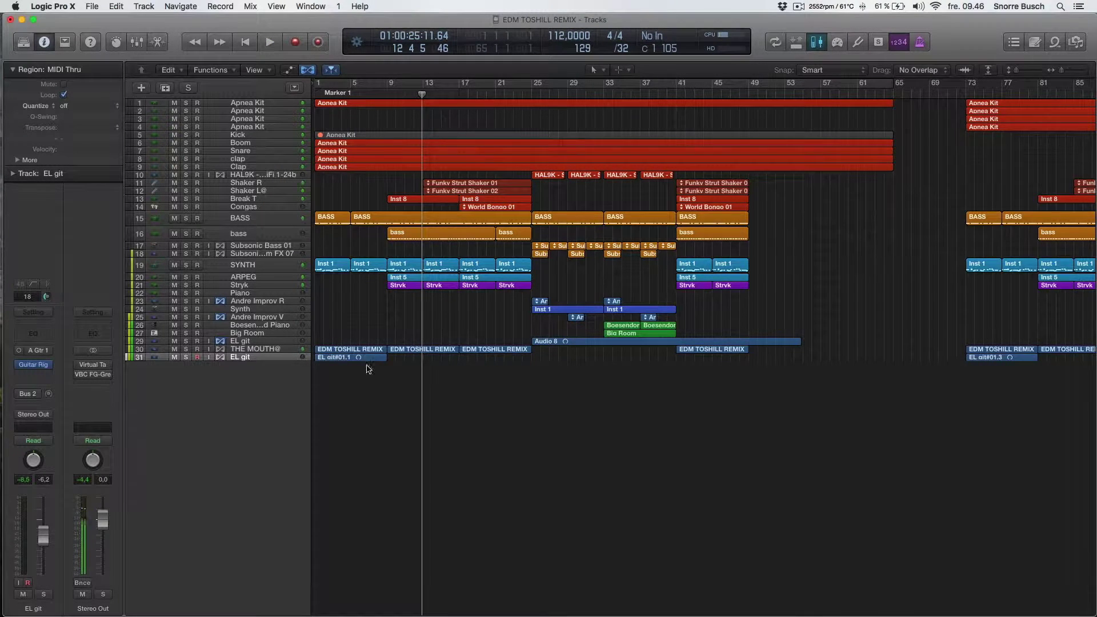
key(super+Left)
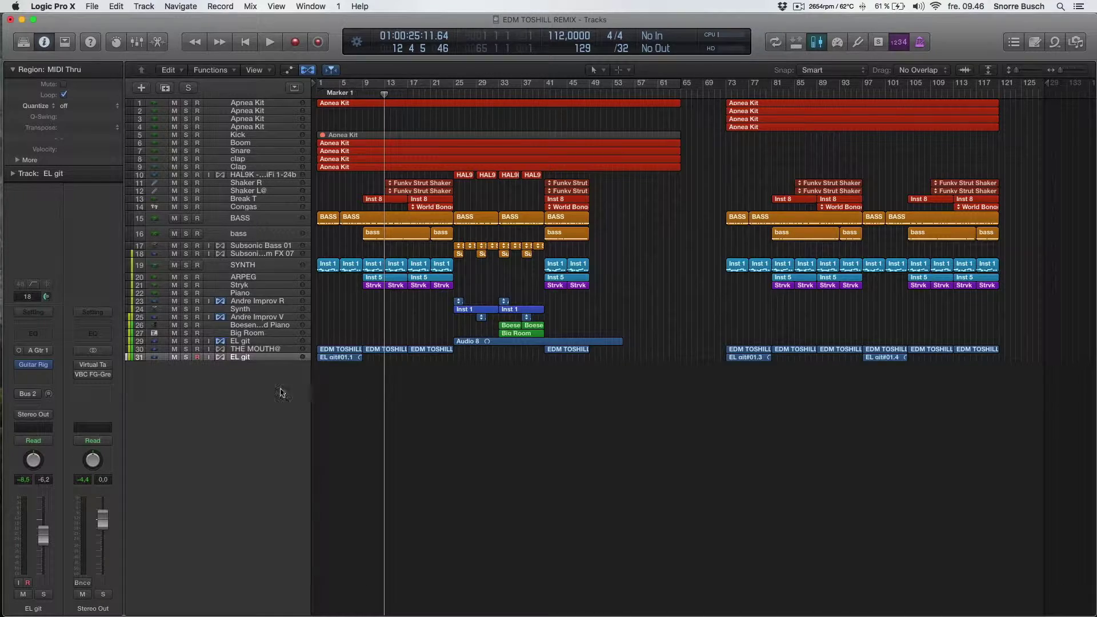
key(super+Down)
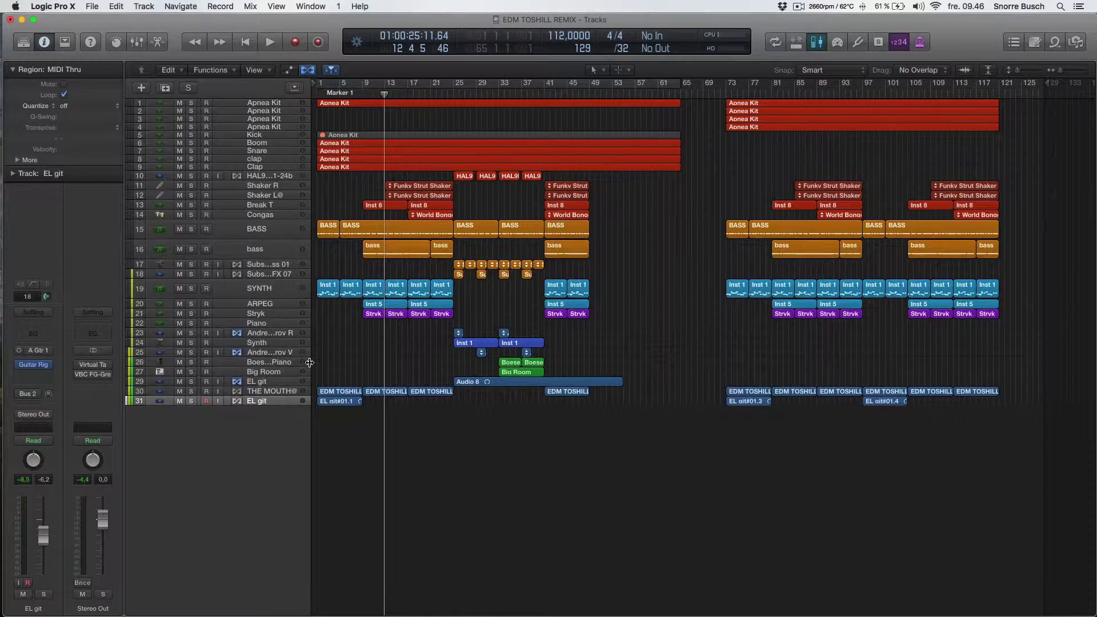
Step: In the Loop Browser, check the Kick, Boom, Snare and clap tracks, then drag in 2-Step Thump Beat 01
key(o)
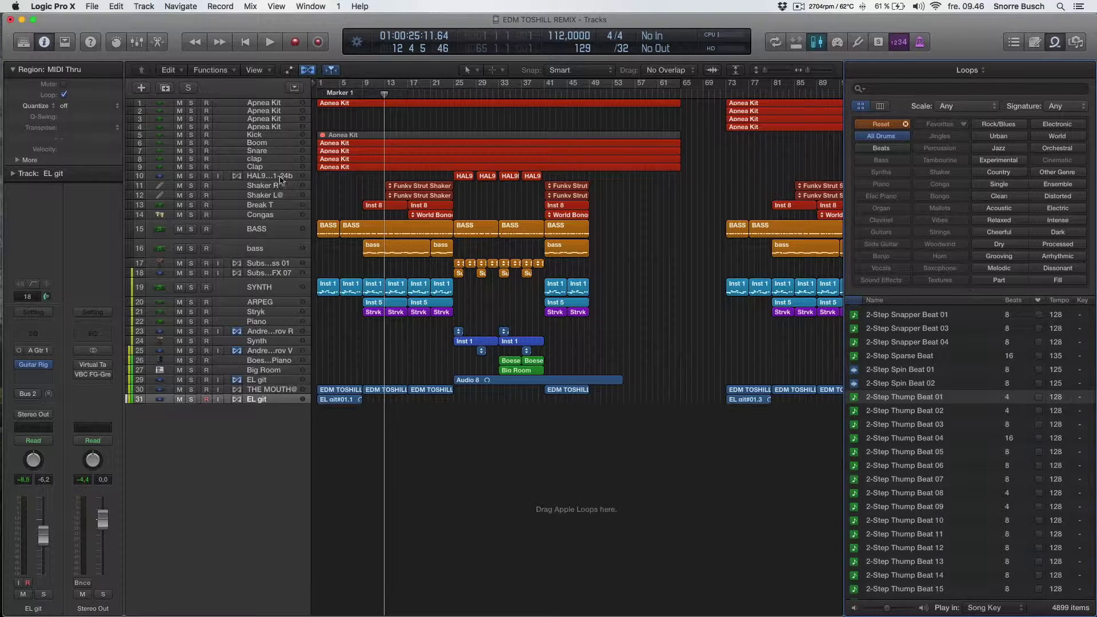
click(259, 136)
click(257, 143)
click(257, 151)
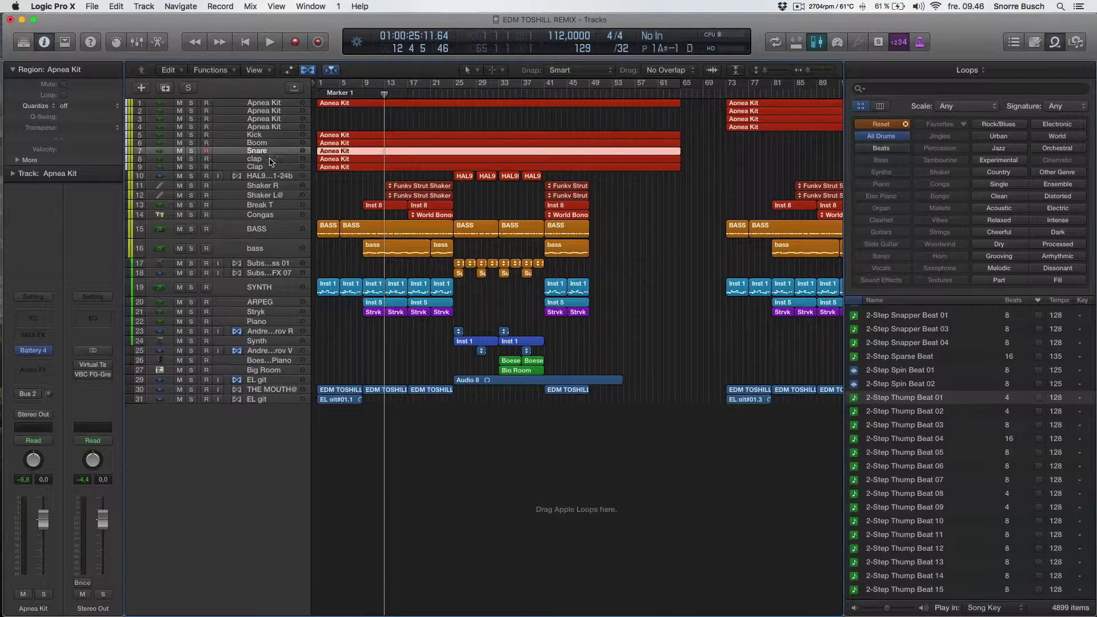
click(255, 159)
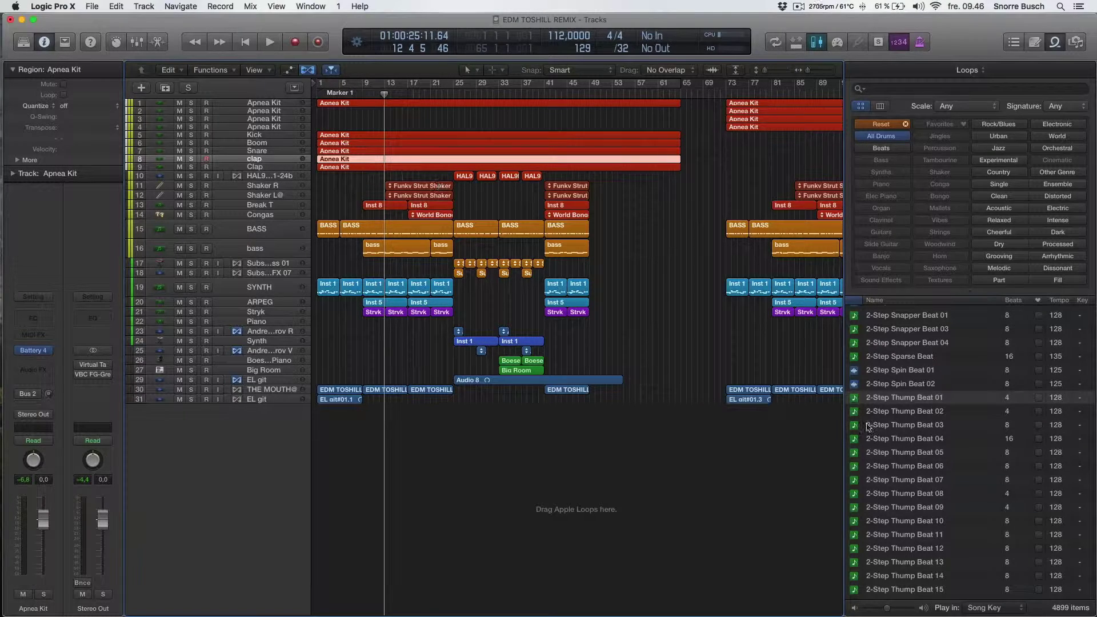
drag(898, 400, 333, 451)
Step: Solo and zoom on the 2-Step Remix track, audition it from bar 1, and open its region menu
key(z)
key(s)
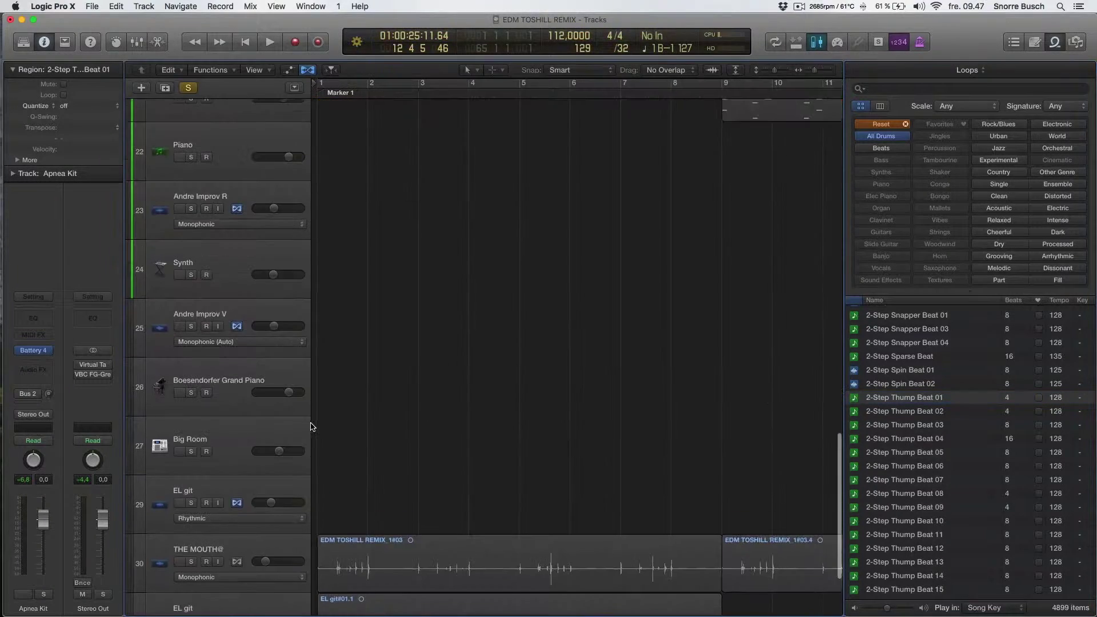
key(Return)
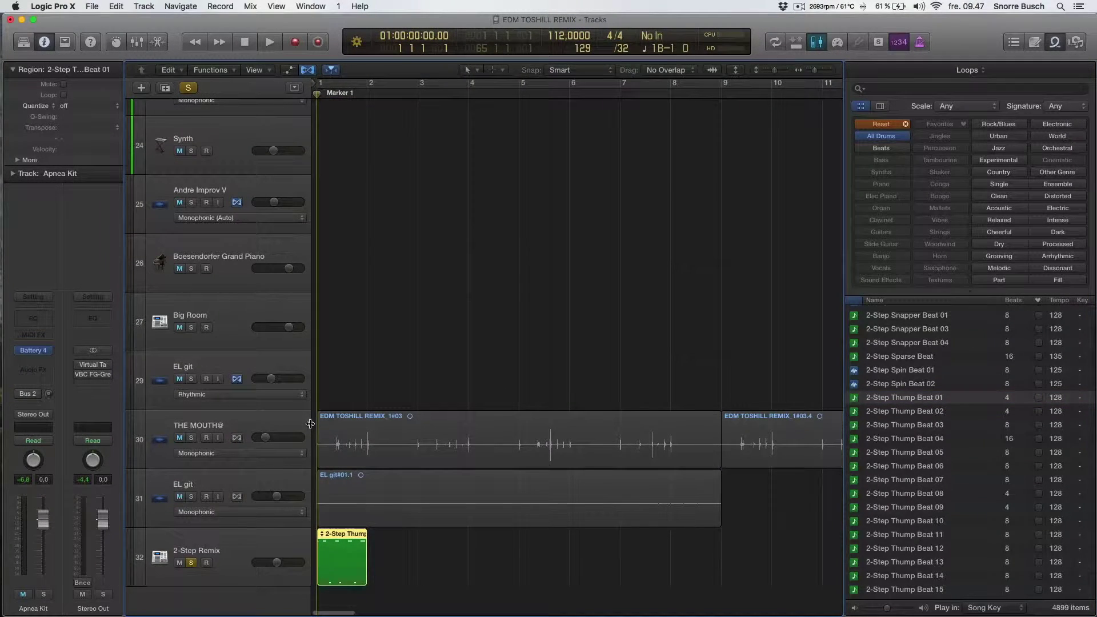
key(space)
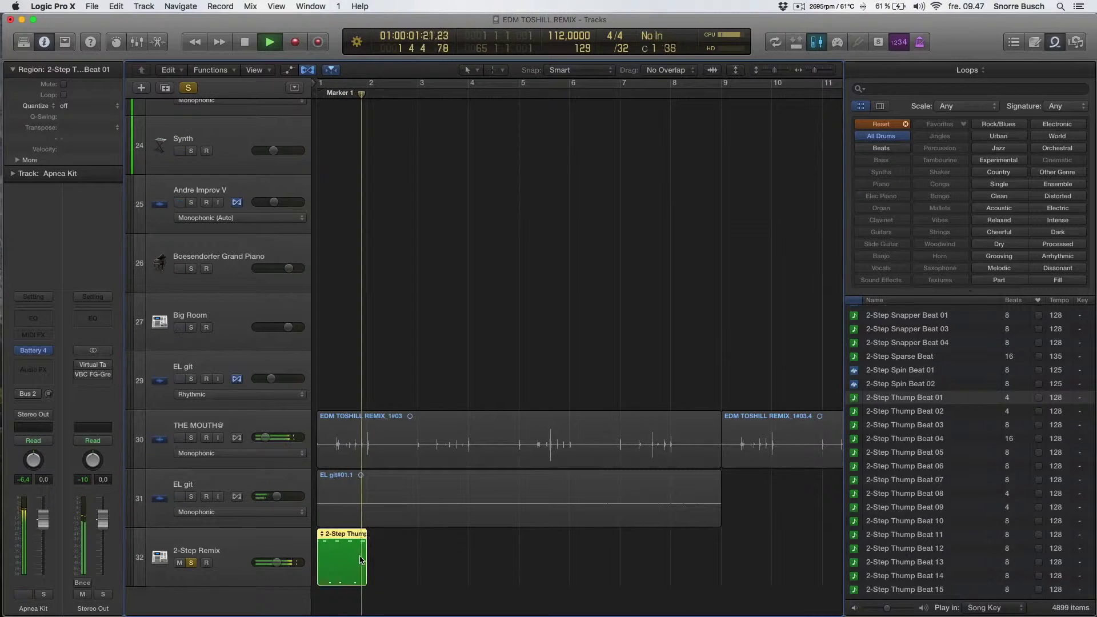
key(space)
right_click(339, 553)
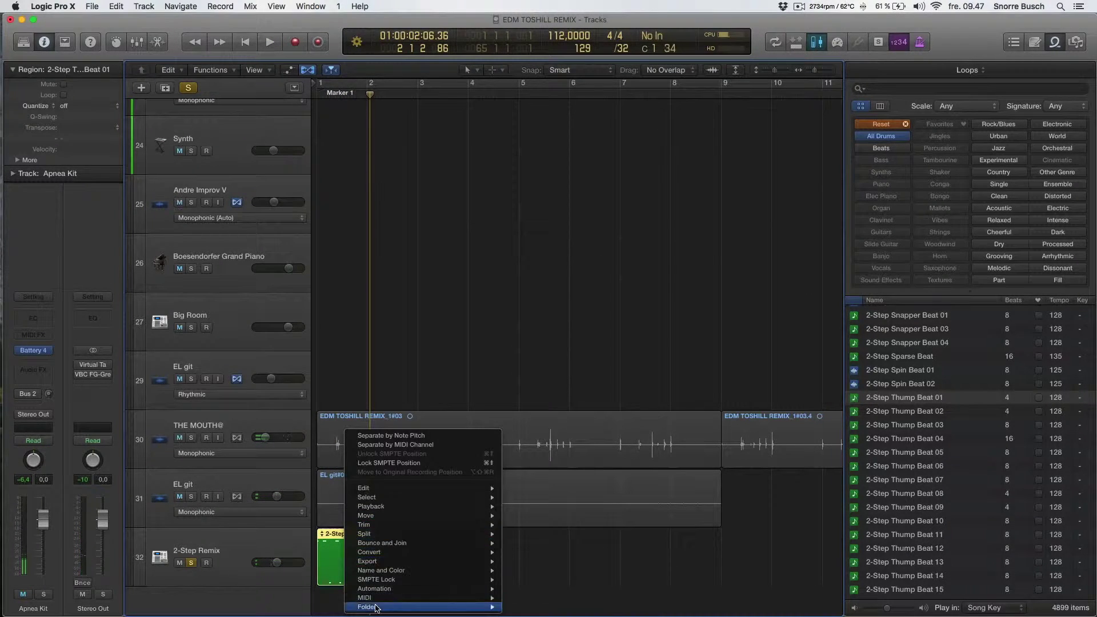
Step: Separate the 2-Step Thump Beat region by note pitch and inspect new tracks 33, 34 and 35
mouse_move(379, 597)
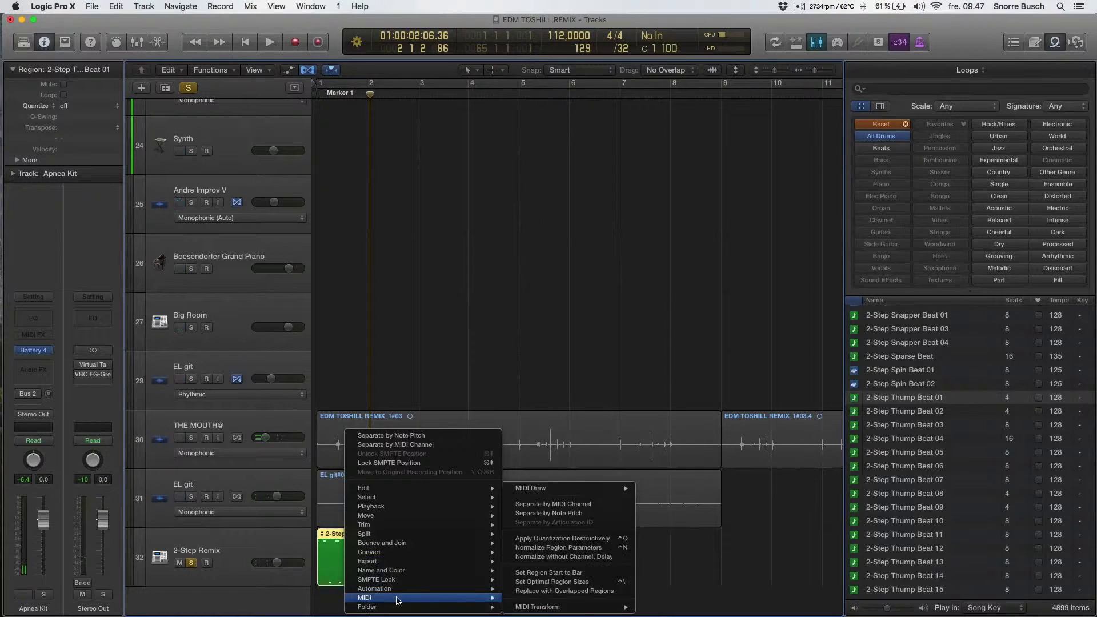
click(589, 516)
scroll(488, 507, down, 3)
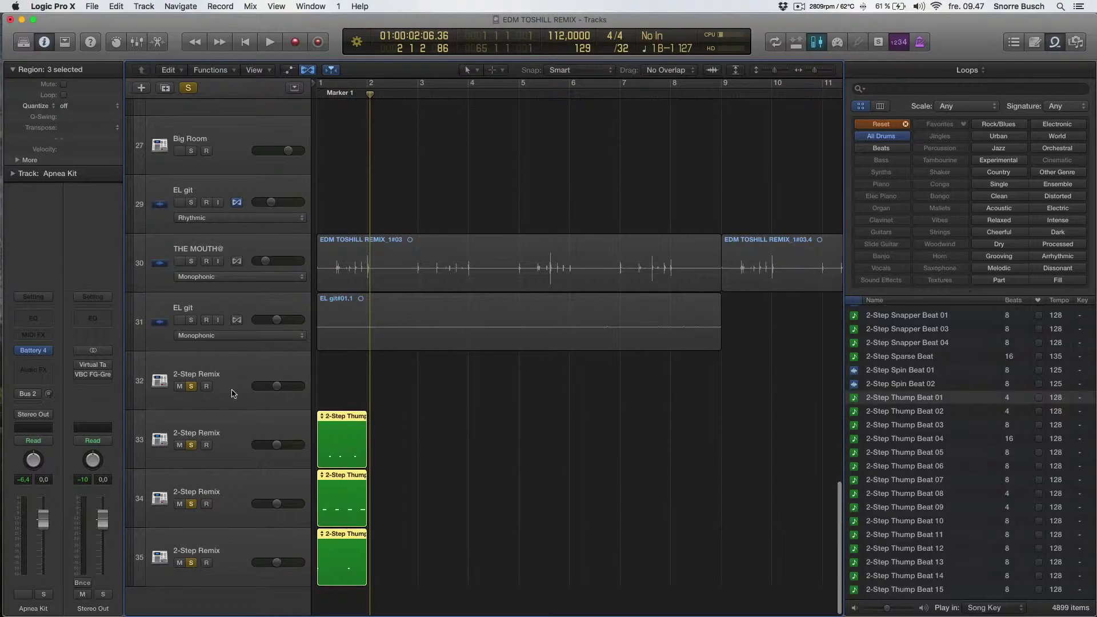
click(225, 433)
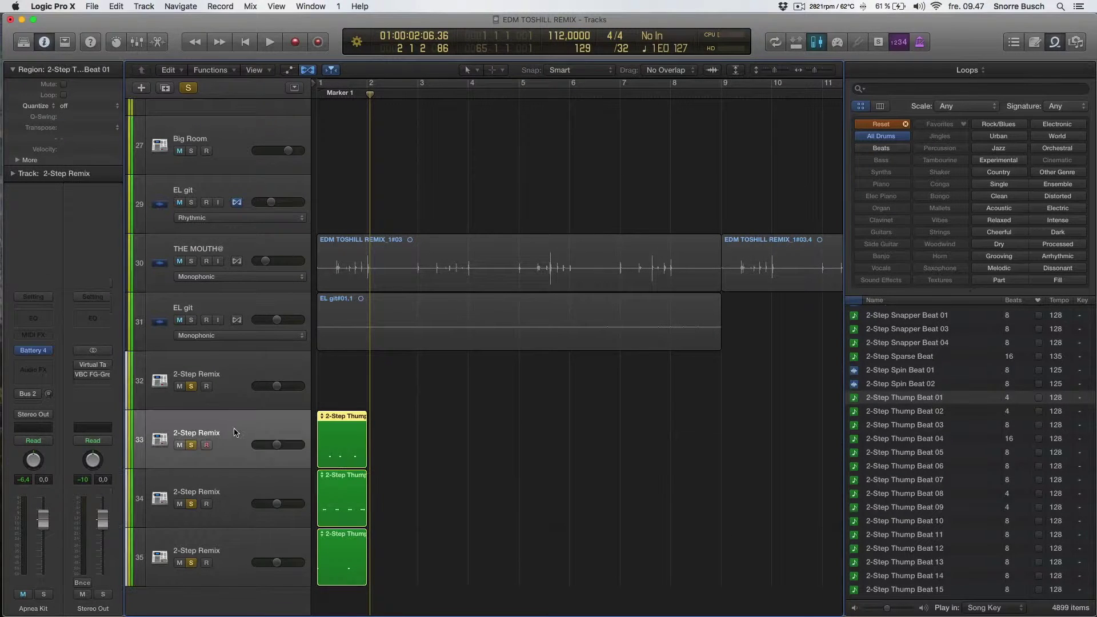
click(231, 491)
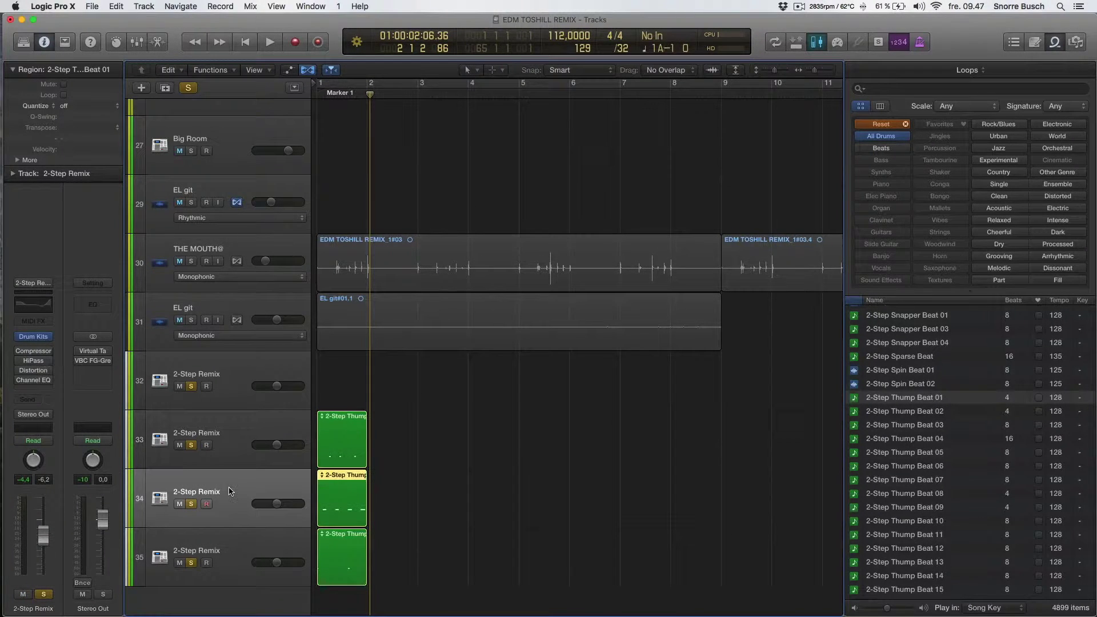
click(248, 551)
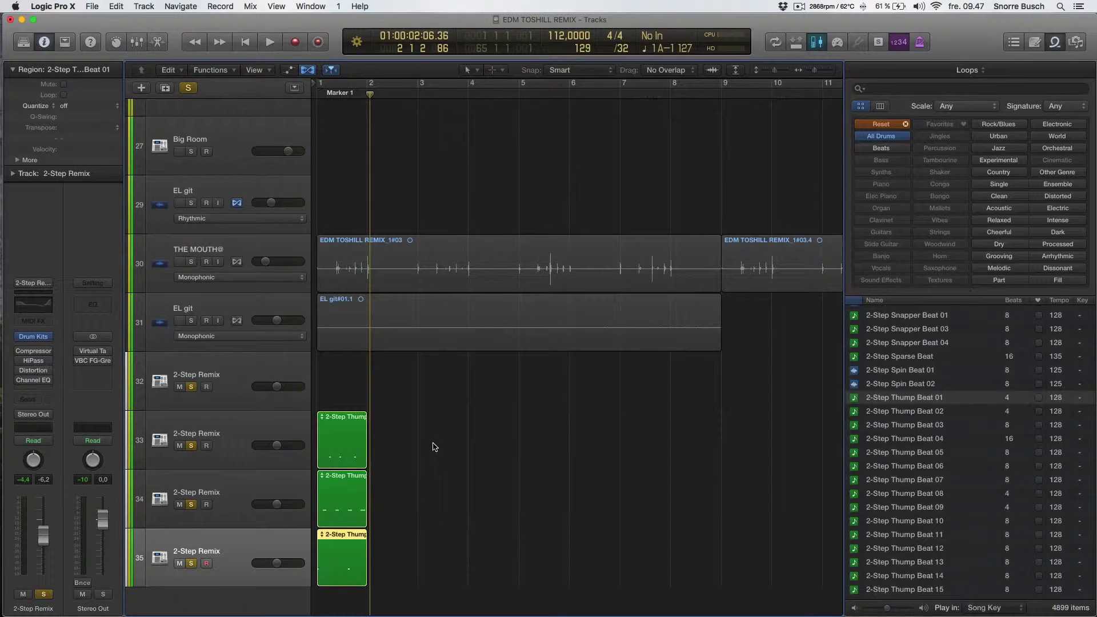
Step: Select tracks 32 through 35 and delete them along with their regions
shift+click(244, 382)
key(super+BackSpace)
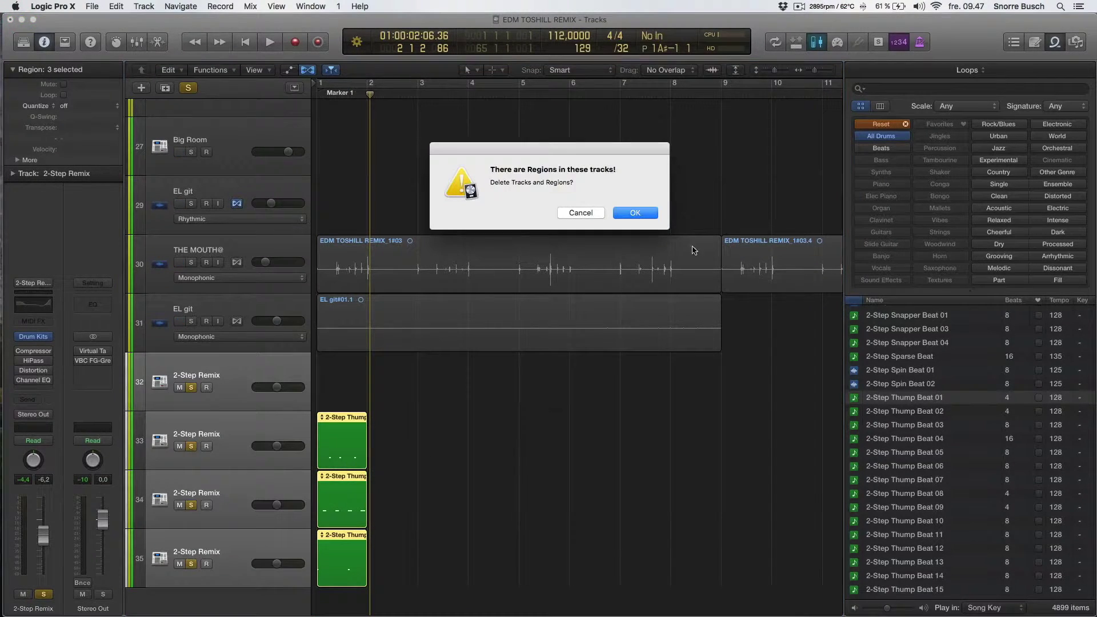
click(635, 213)
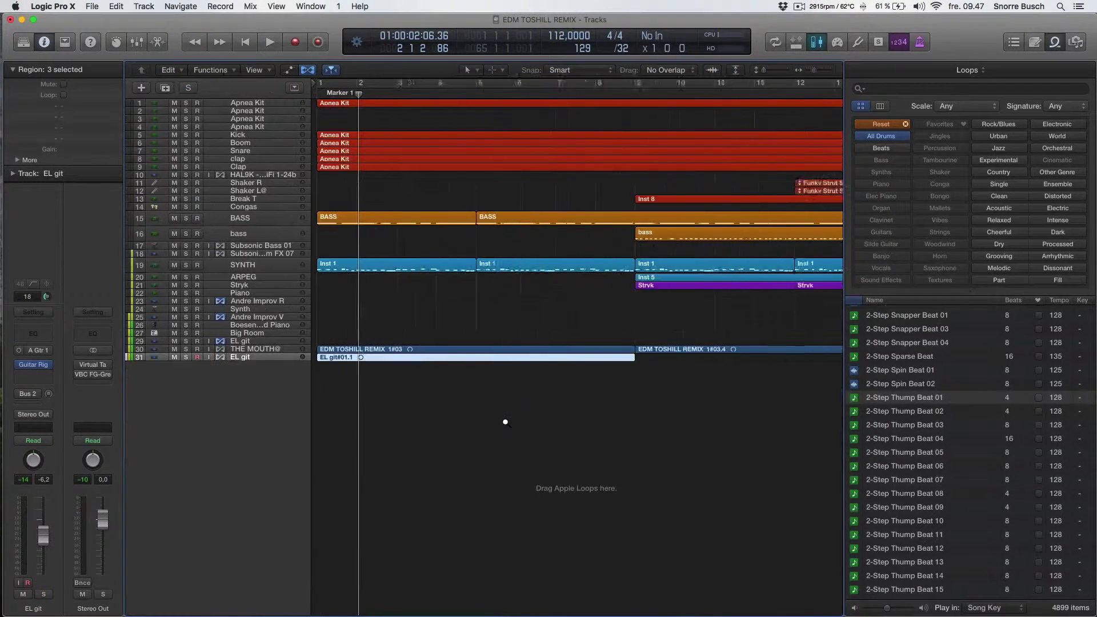
Step: Zoom to fit the 31 tracks and show the Mixer with the loop library closed
key(z)
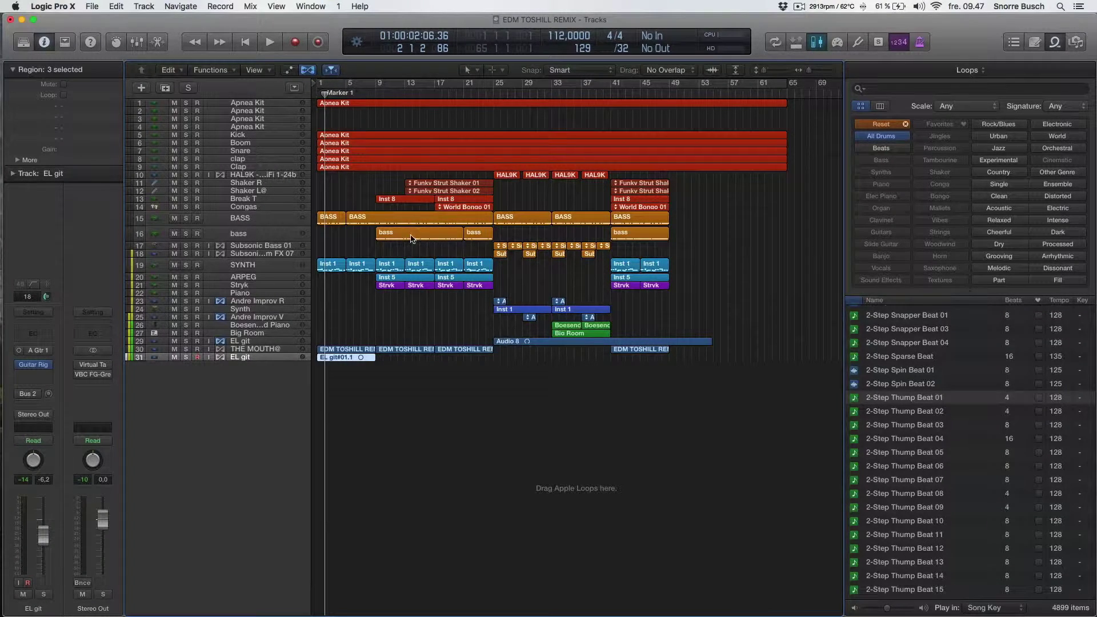
scroll(390, 225, down, 1)
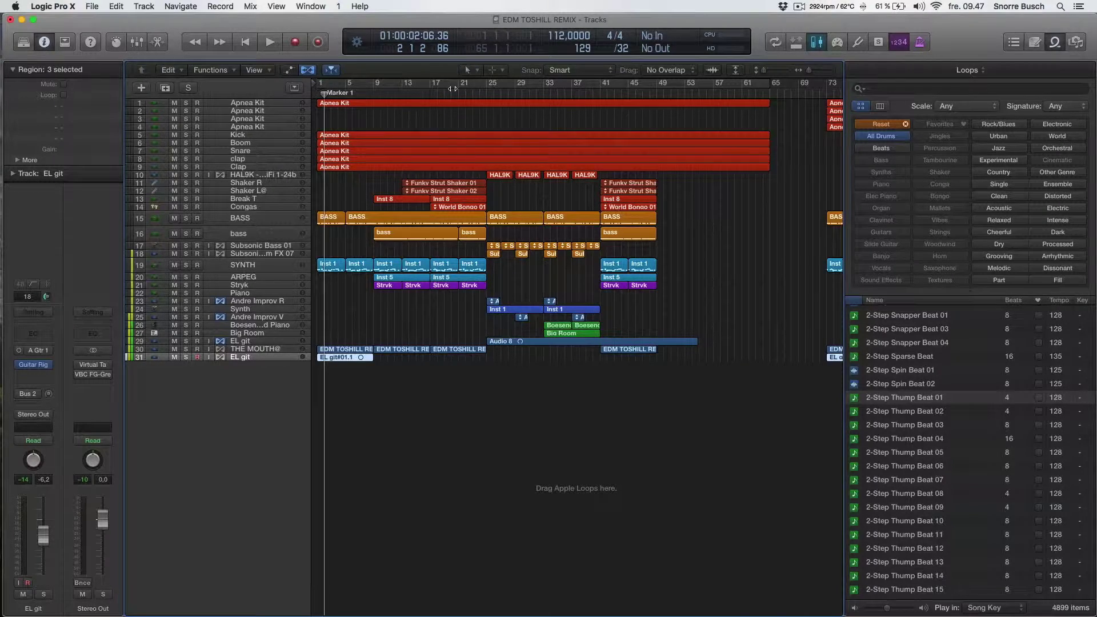
key(x)
key(x)
key(x)
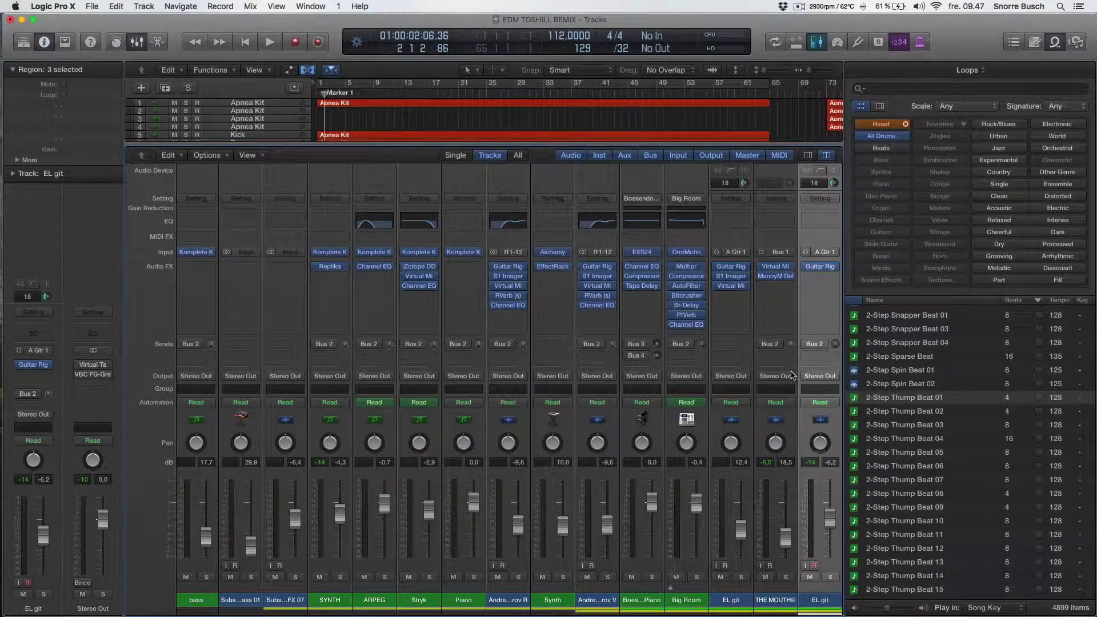
click(1056, 40)
Step: Place the playhead at bar 13 in the arrangement
scroll(872, 213, left, 5)
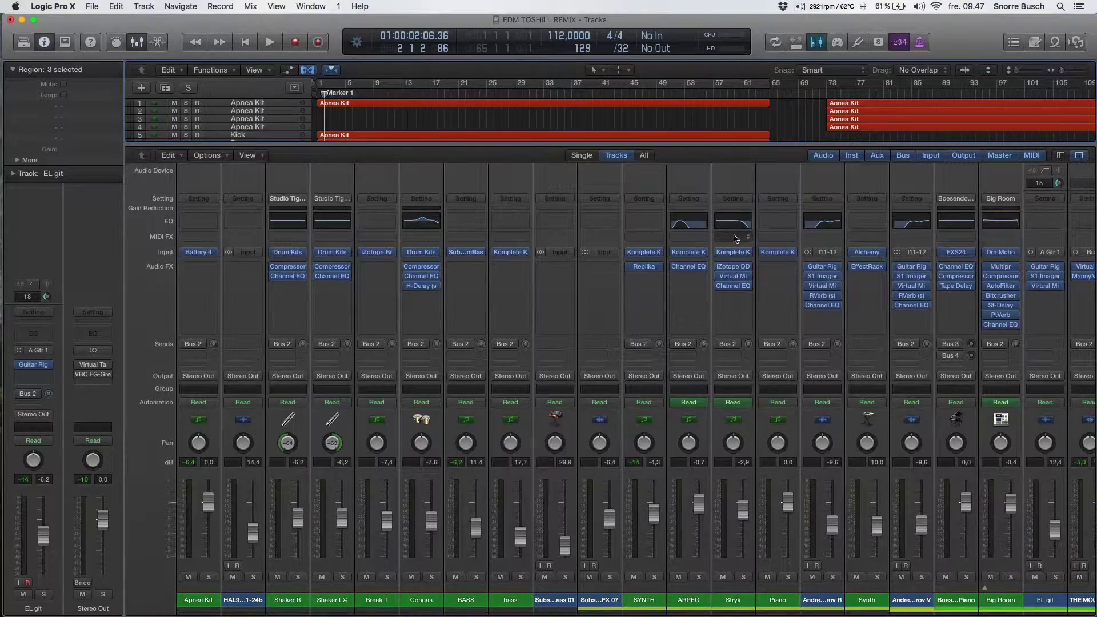
scroll(736, 239, right, 5)
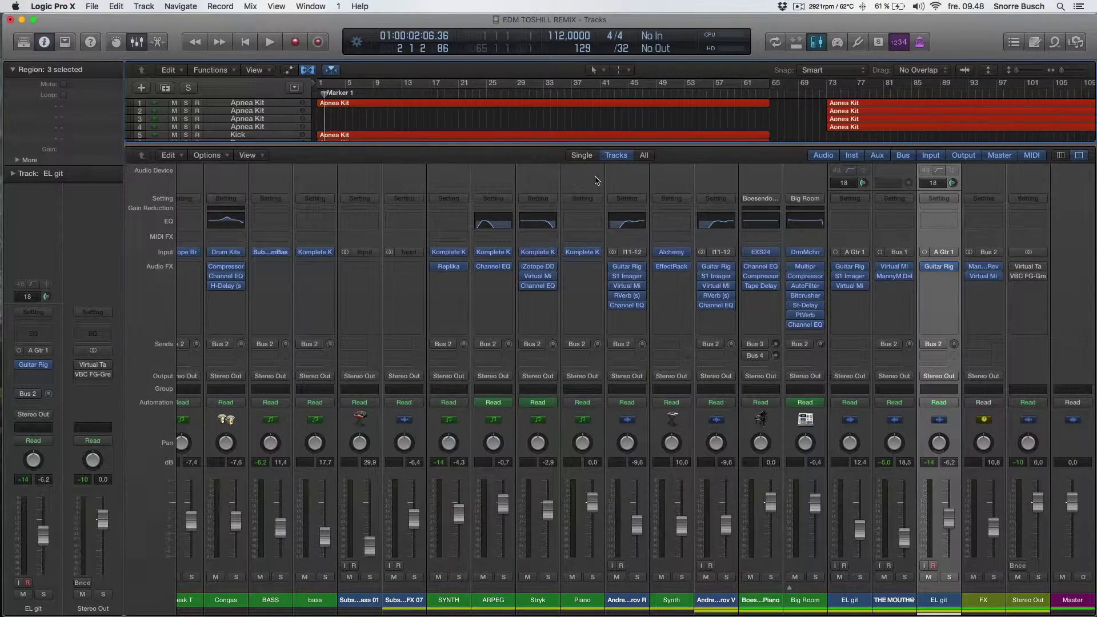
click(409, 92)
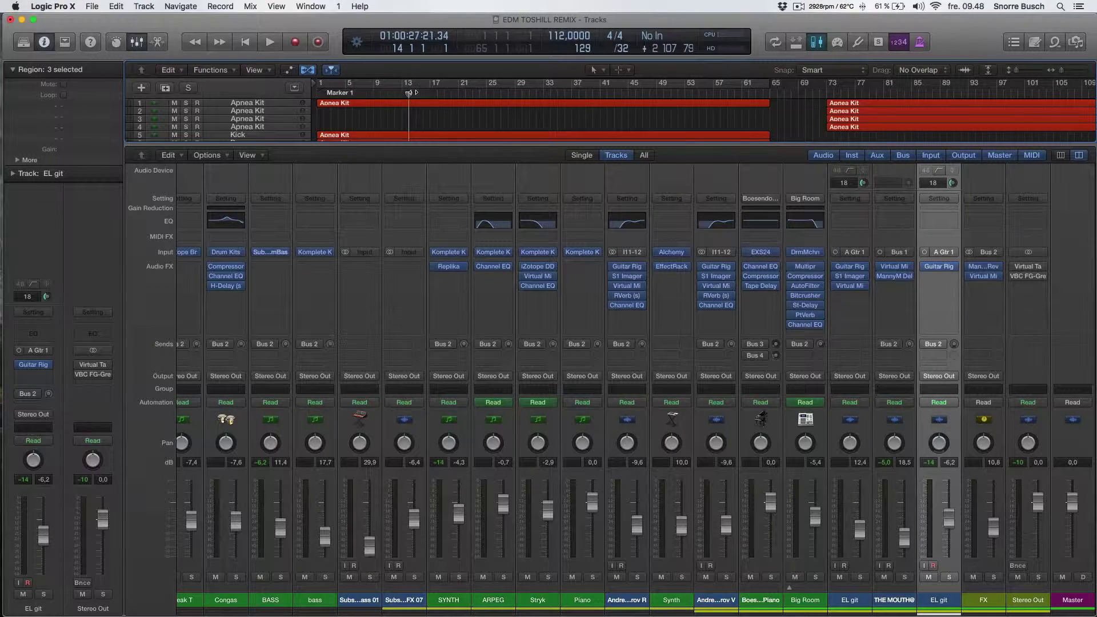
drag(407, 92, 402, 94)
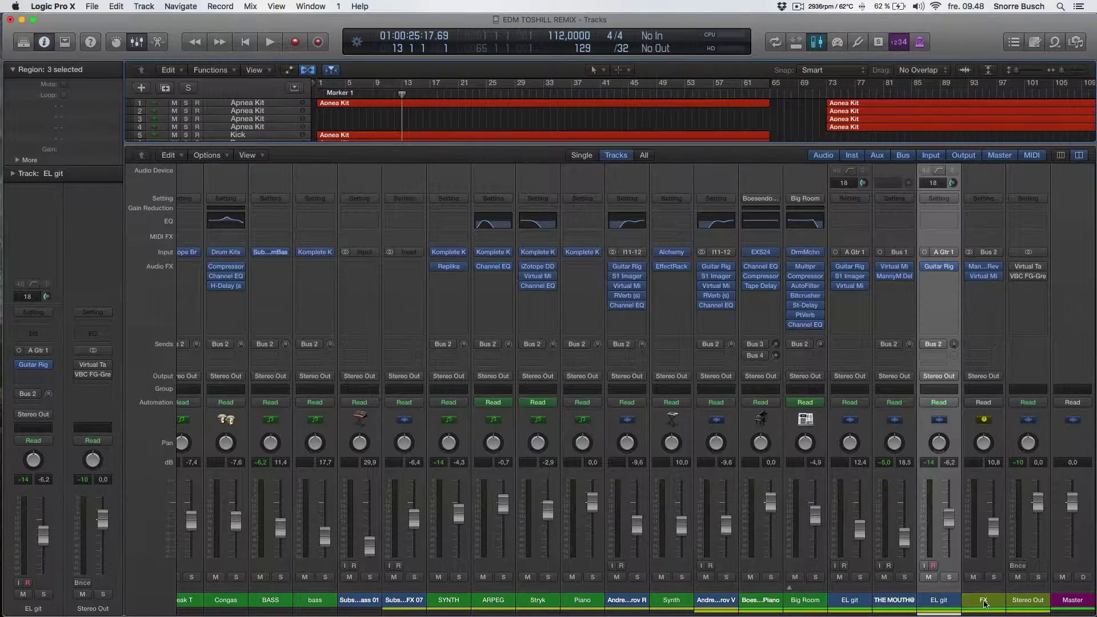
scroll(595, 499, left, 5)
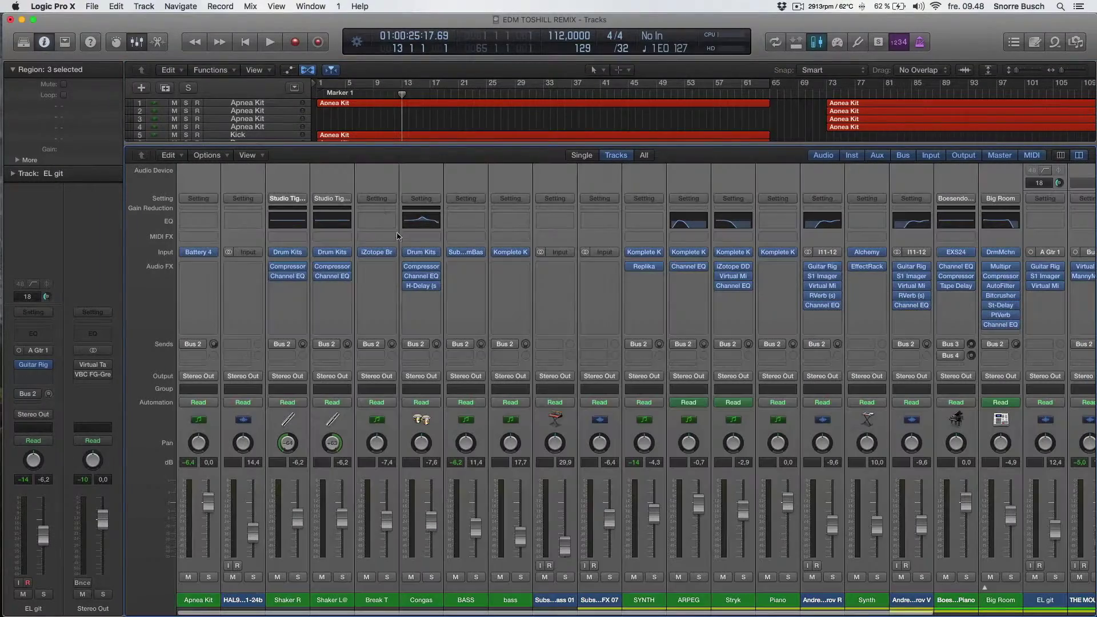
Step: Play the mix from bar 13, stop it, and open Virtual Tape Machines on Stereo Out
key(space)
scroll(732, 300, right, 3)
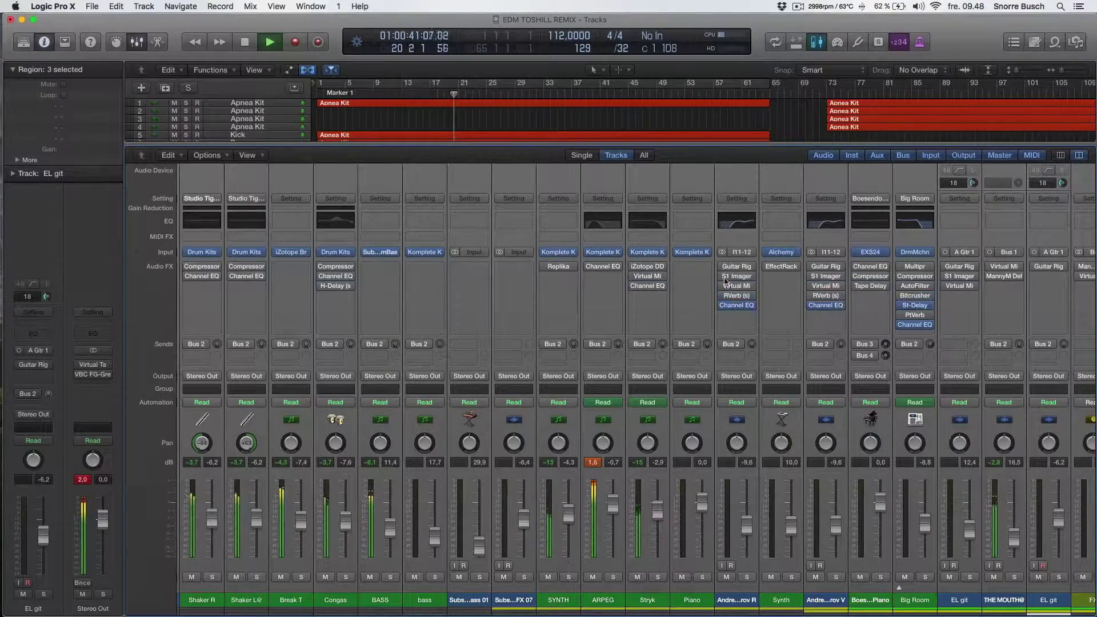
scroll(725, 267, right, 1)
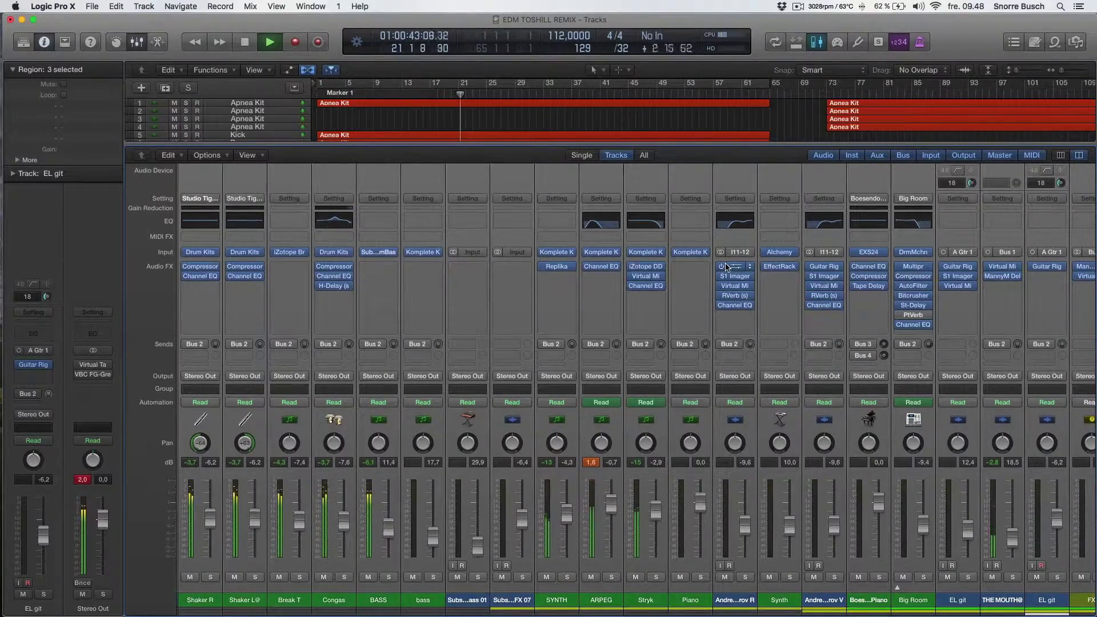
key(space)
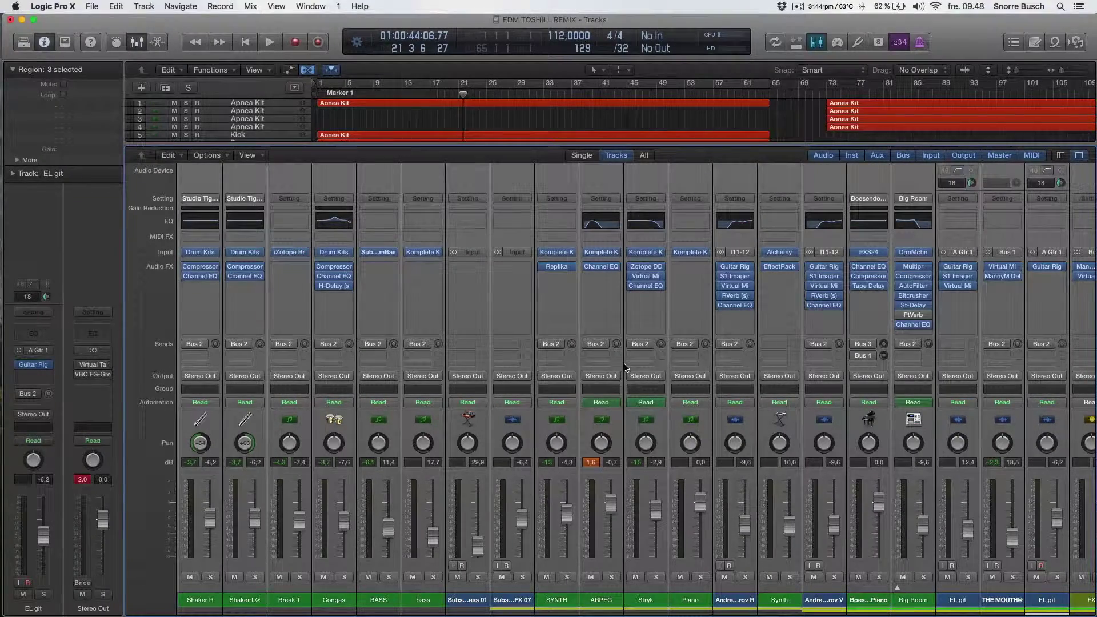
scroll(572, 177, right, 5)
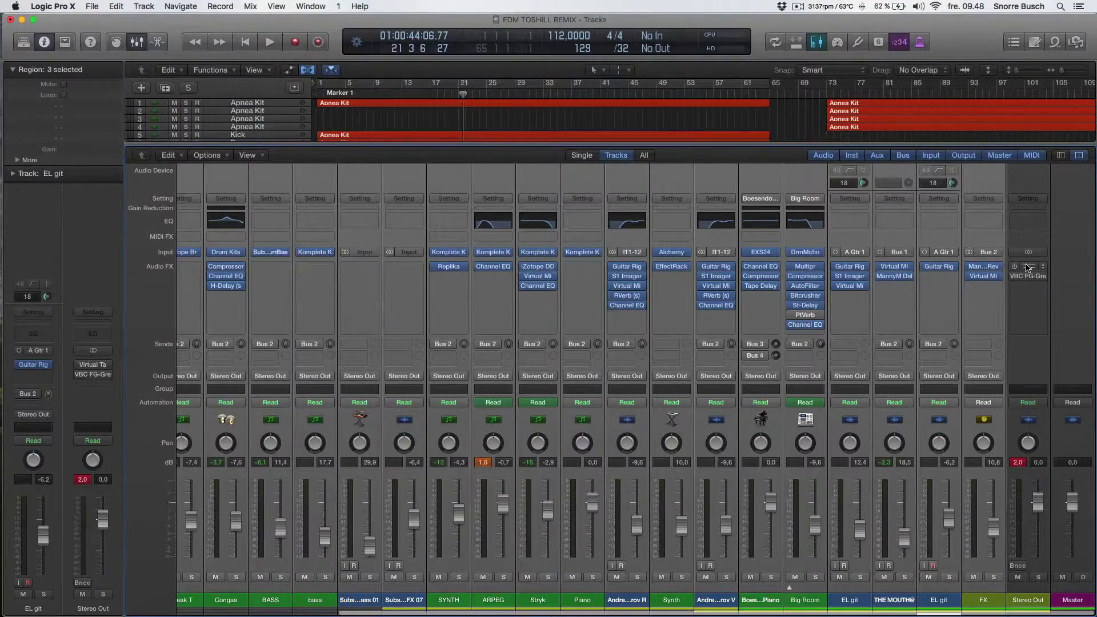
click(1027, 269)
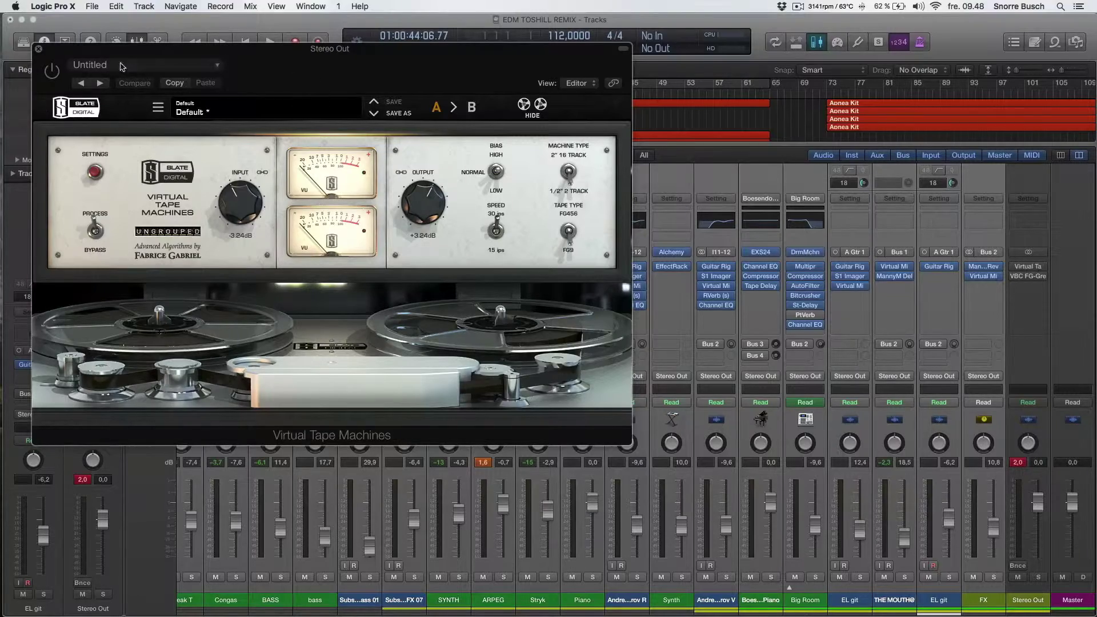
Step: Close the Virtual Tape Machines and VBC FG-Grey windows, hide the Mixer, and cycle bars 1–65
click(38, 49)
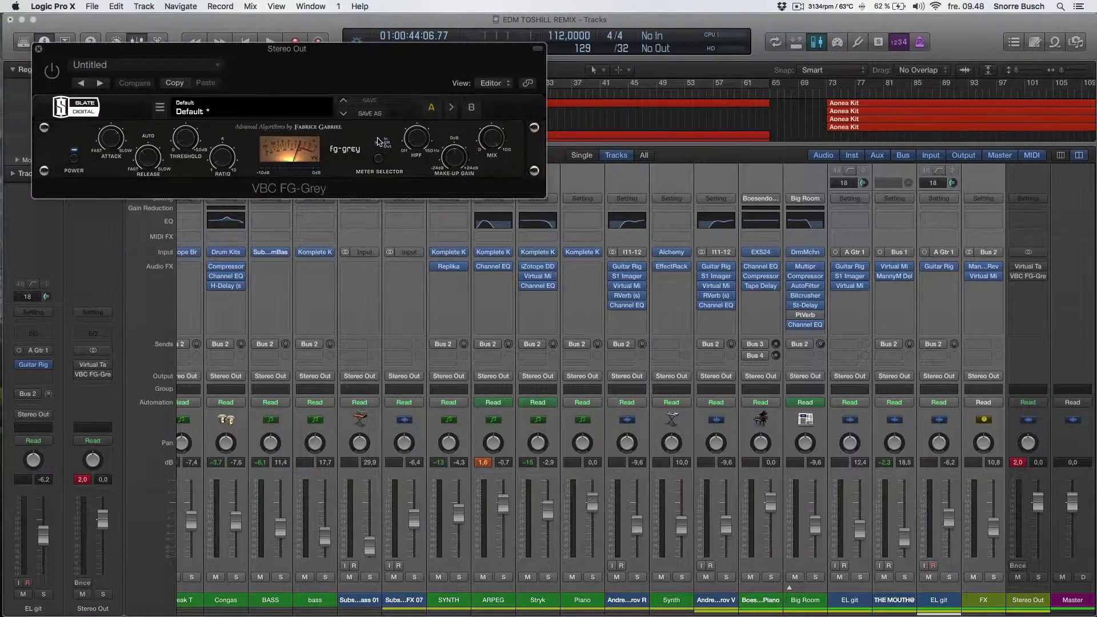
click(38, 48)
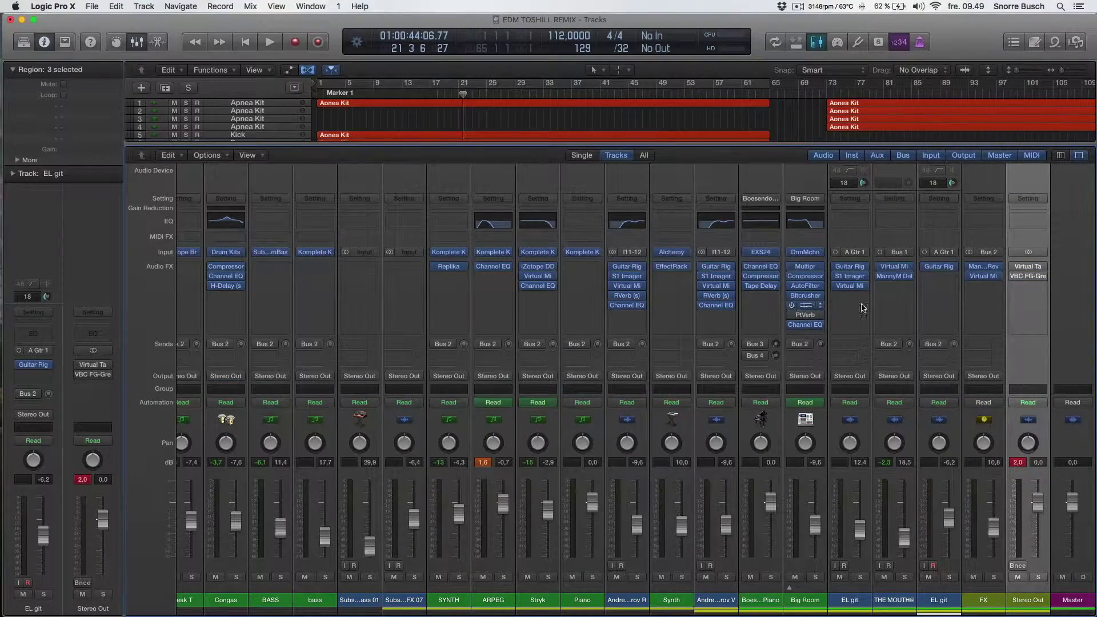
scroll(342, 329, left, 5)
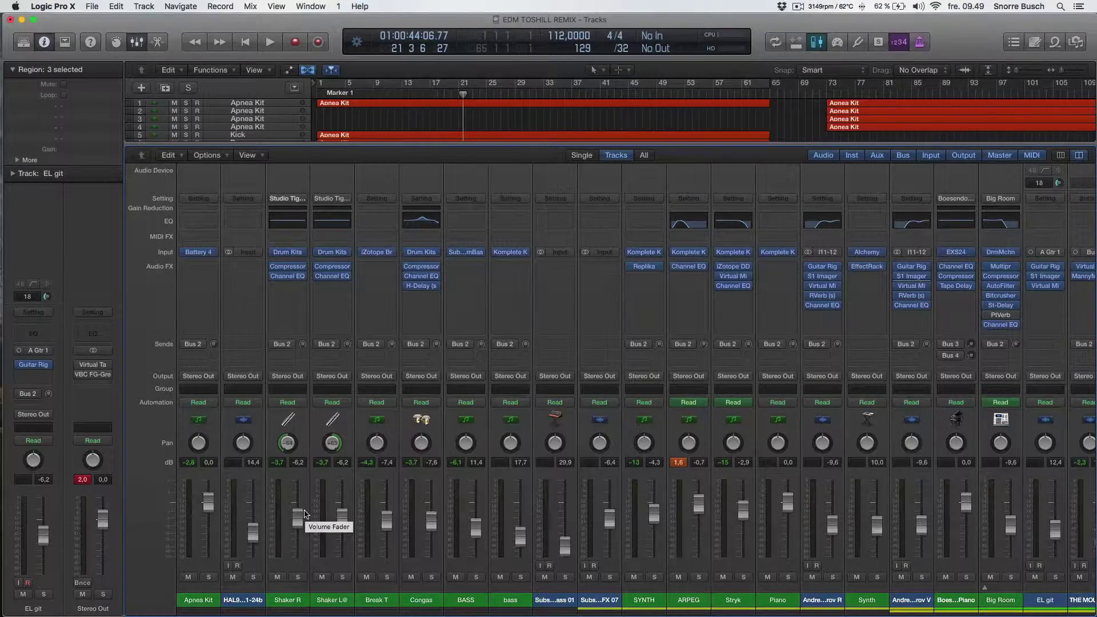
key(x)
click(580, 84)
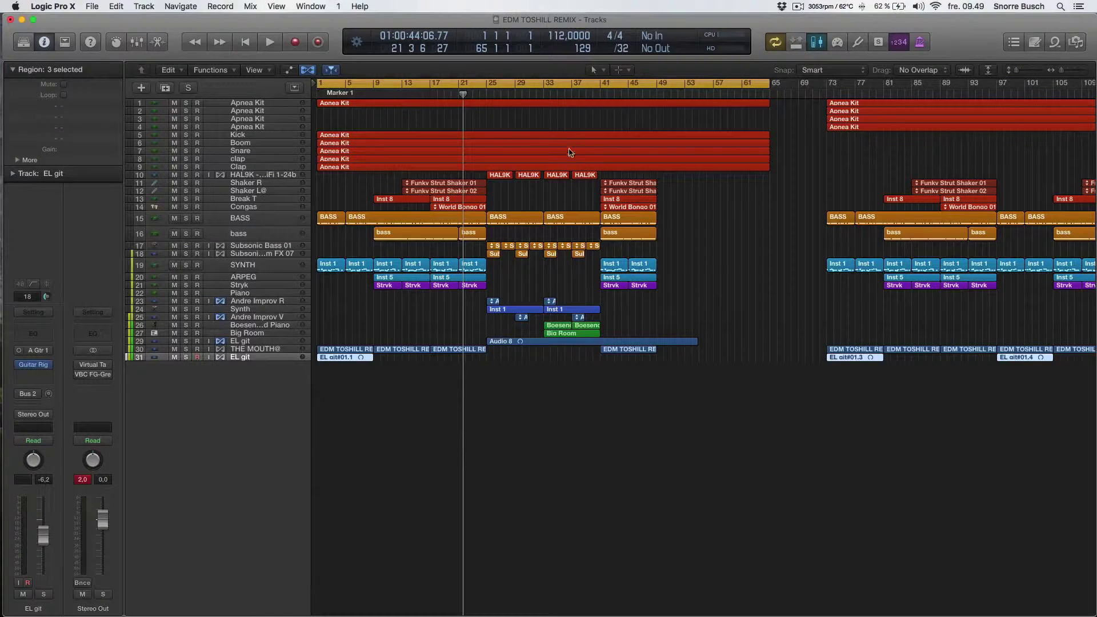
Step: Start exporting all tracks as audio files to the Desktop, clearing the suggested file name
click(92, 6)
mouse_move(163, 251)
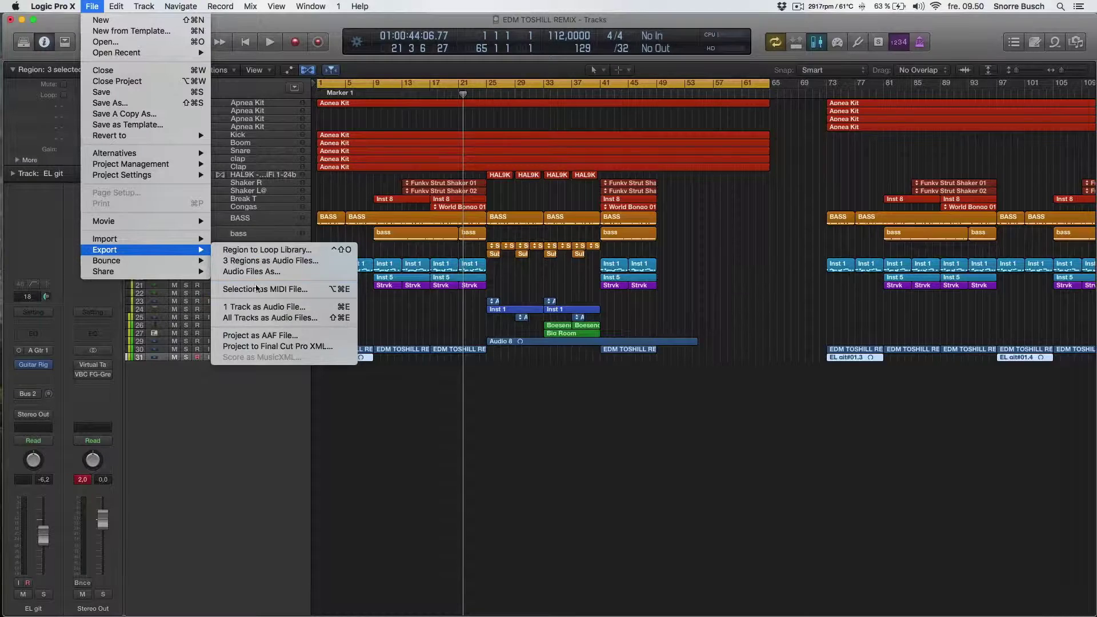
click(289, 318)
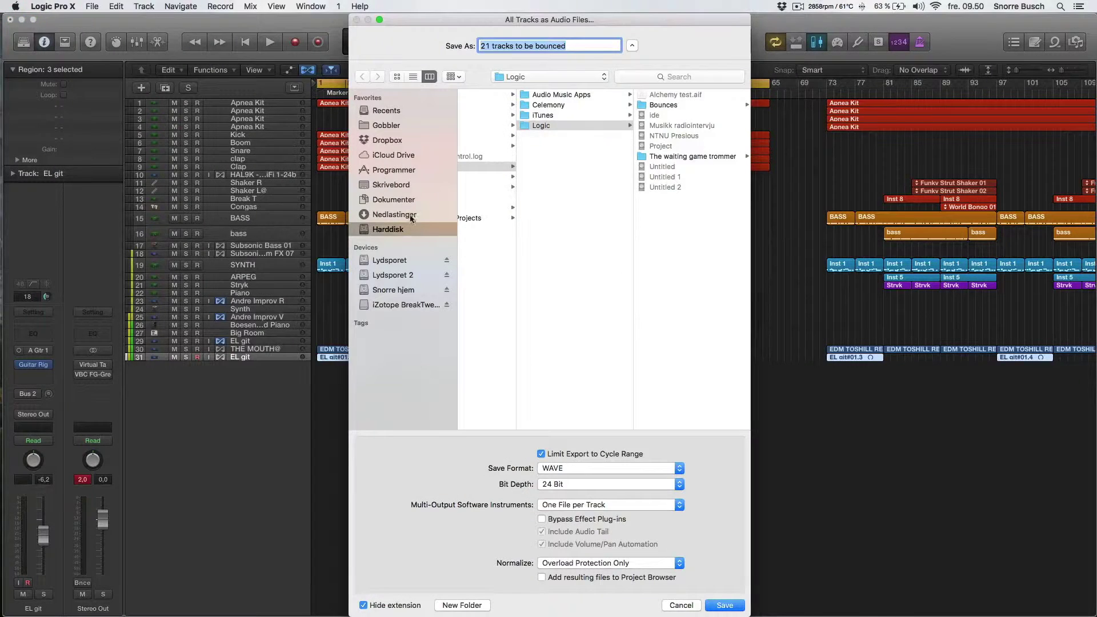
click(398, 185)
key(BackSpace)
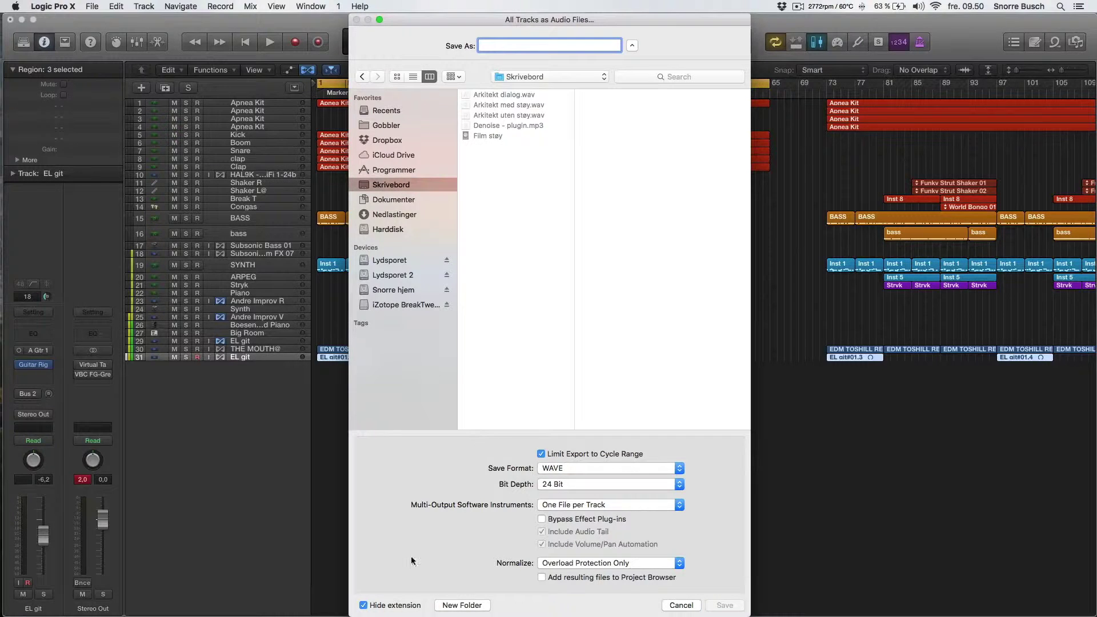
Step: Create a 'Stems' folder, turn Normalize off, and save the 24-bit WAV stem export
click(472, 605)
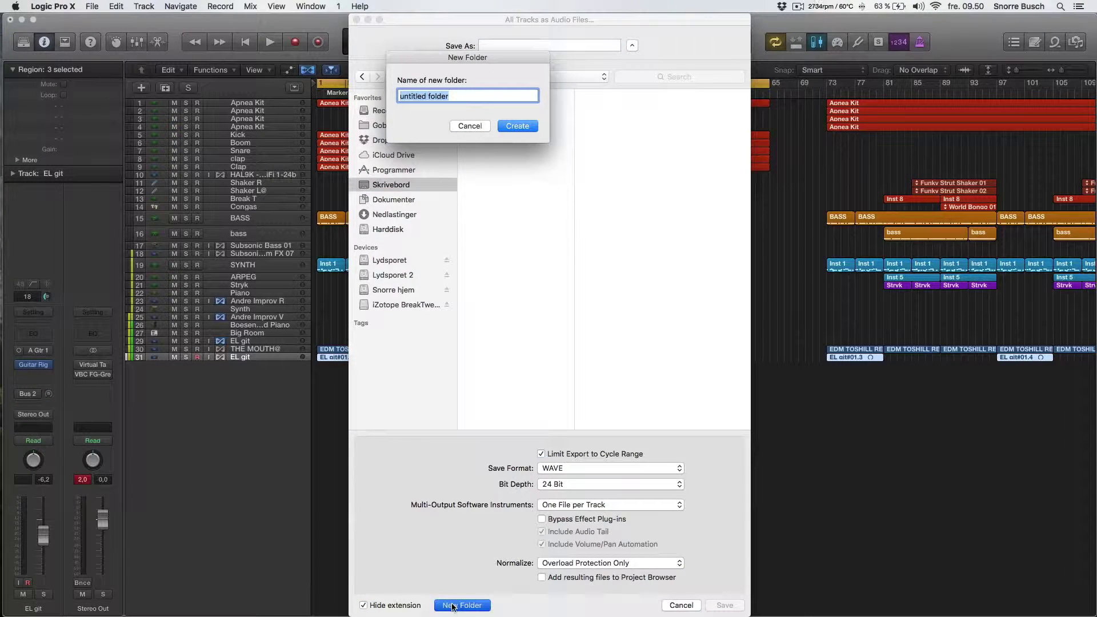
text(Stems)
click(514, 125)
click(638, 563)
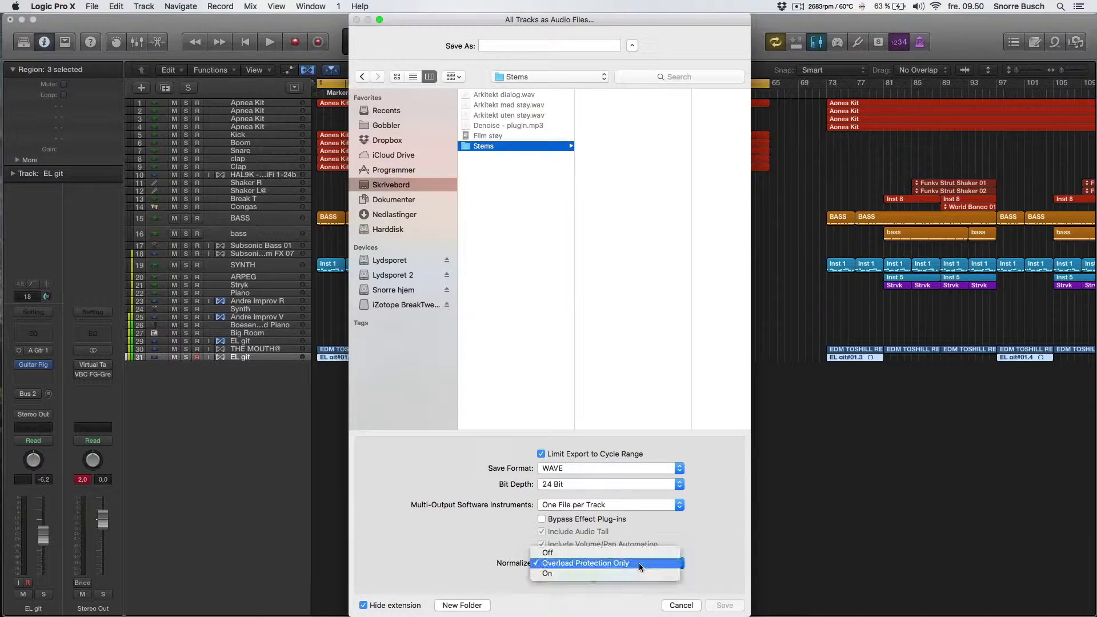
click(590, 553)
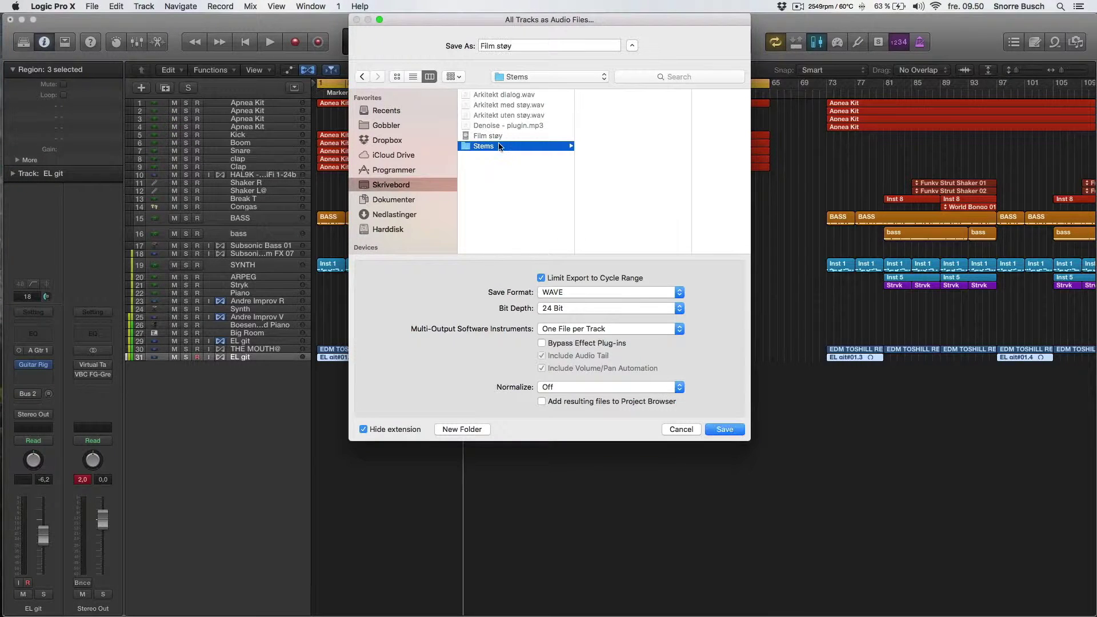
click(729, 432)
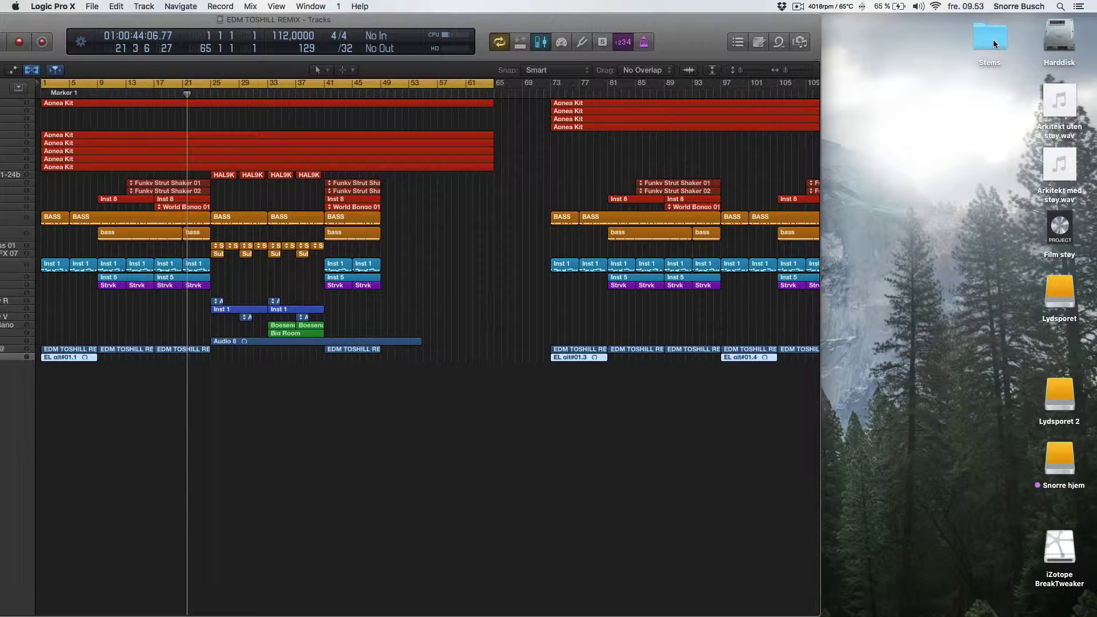
Step: Open the desktop Stems folder, then enlarge and reposition its Finder window to review the WAV stems
double_click(992, 40)
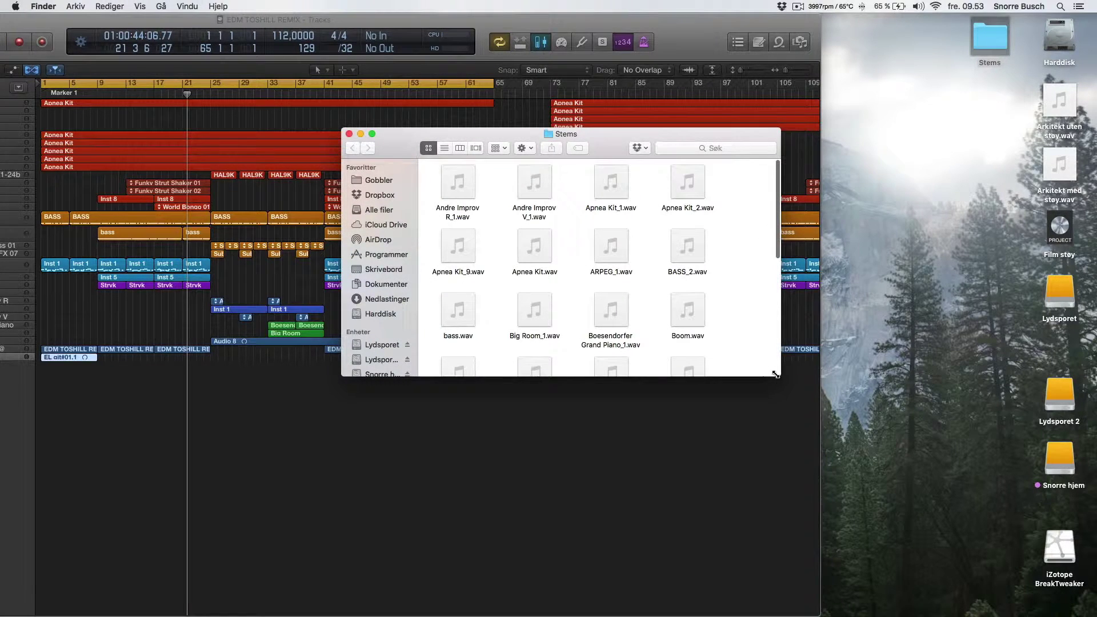
drag(775, 374, 1090, 614)
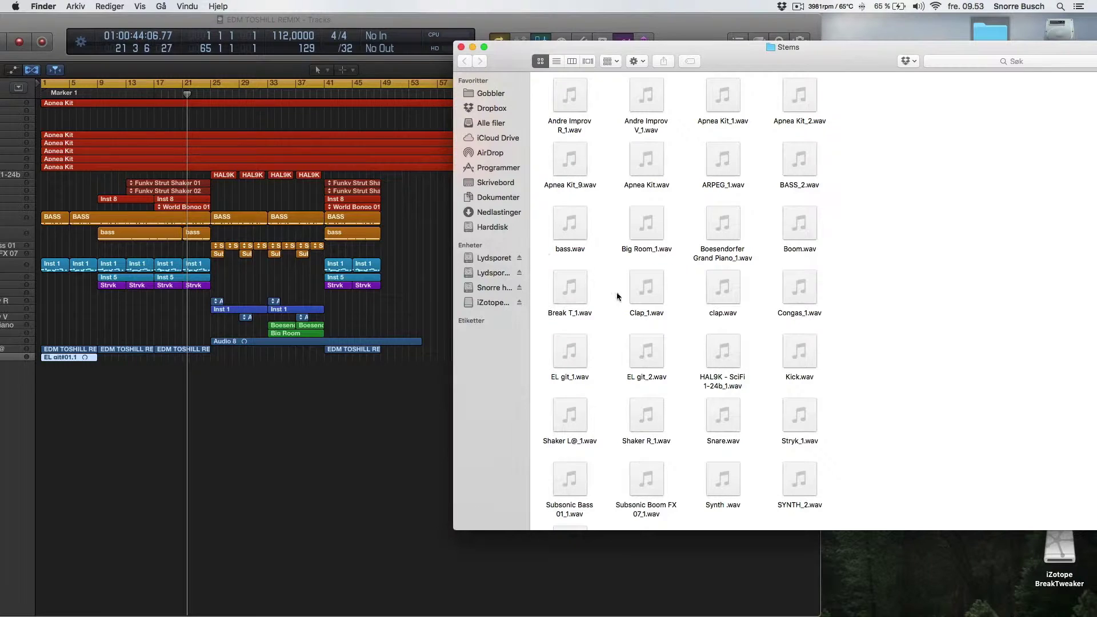
drag(502, 51, 439, 37)
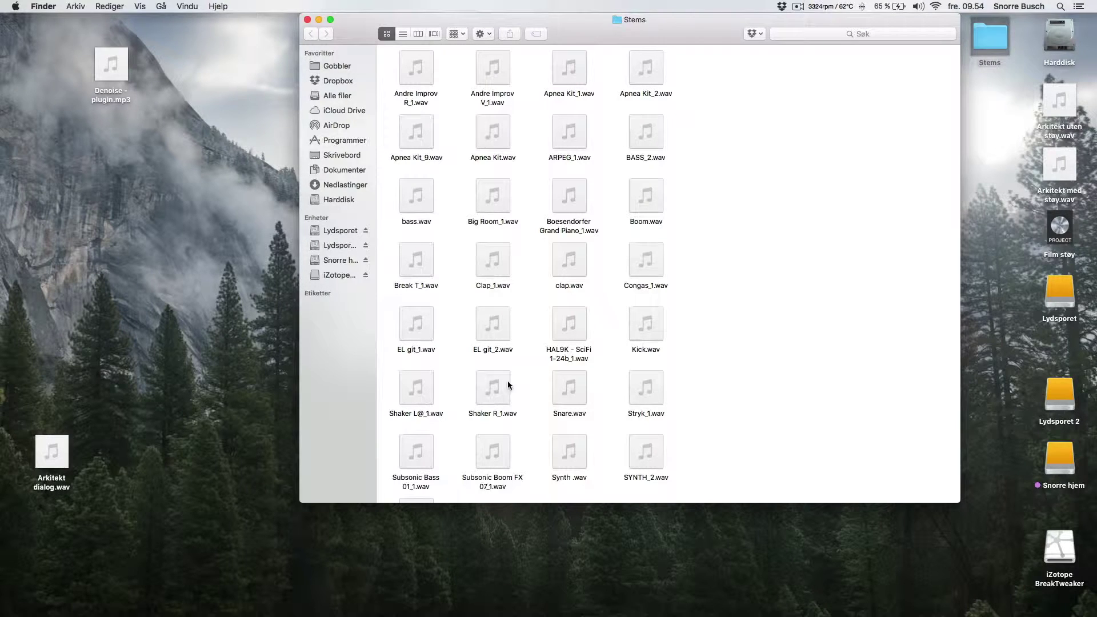
scroll(744, 150, down, 2)
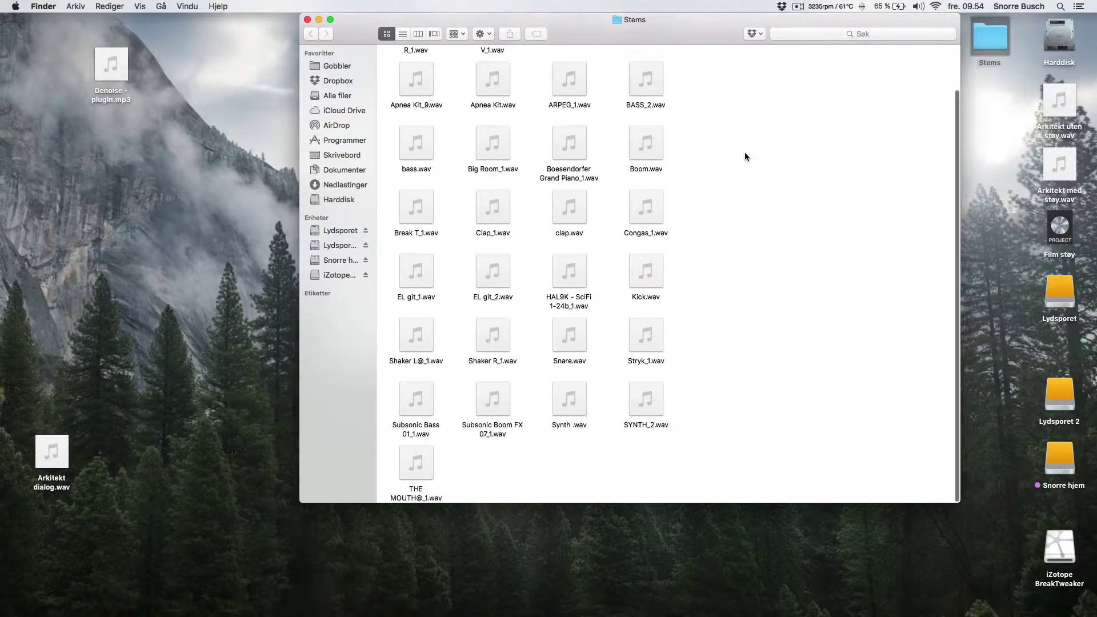
scroll(745, 152, up, 2)
Step: Add one new audio track to the project
mouse_move(1, 106)
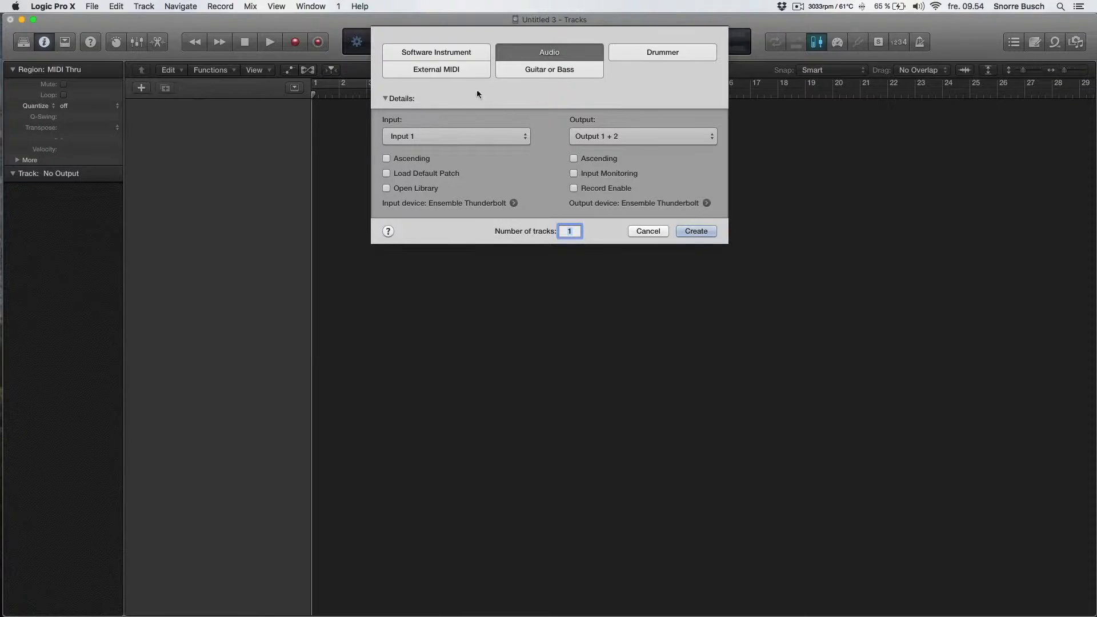
click(695, 230)
drag(802, 19, 657, 18)
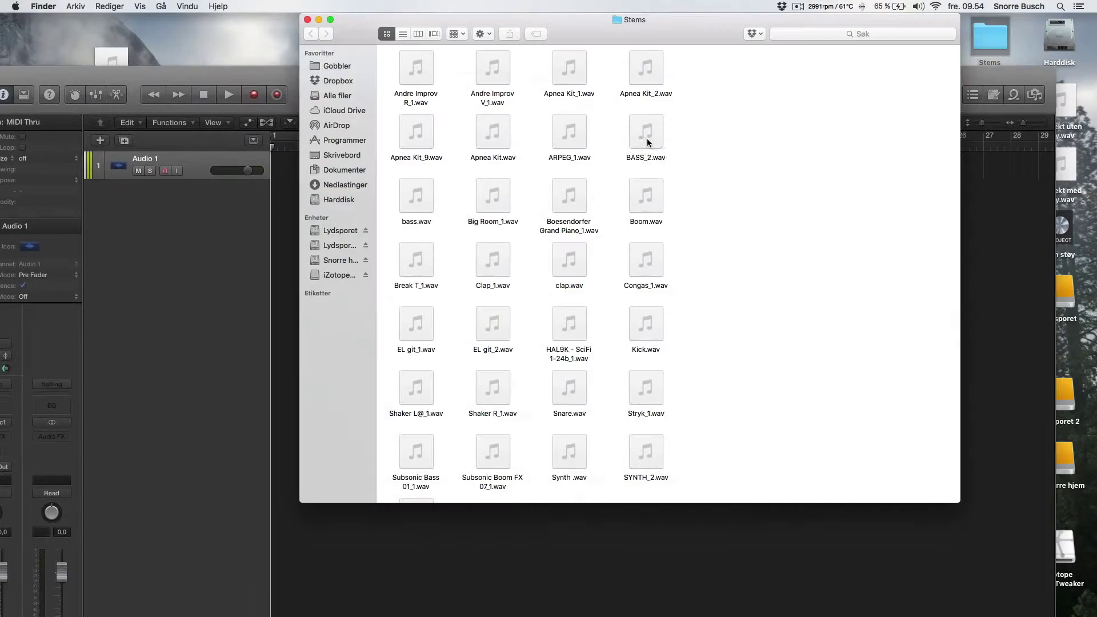
Step: Import all 29 stem files from the Stems folder onto tracks, switching the project to 48 kHz
click(644, 137)
key(super+a)
drag(334, 18, 772, 103)
drag(845, 157, 272, 212)
click(634, 222)
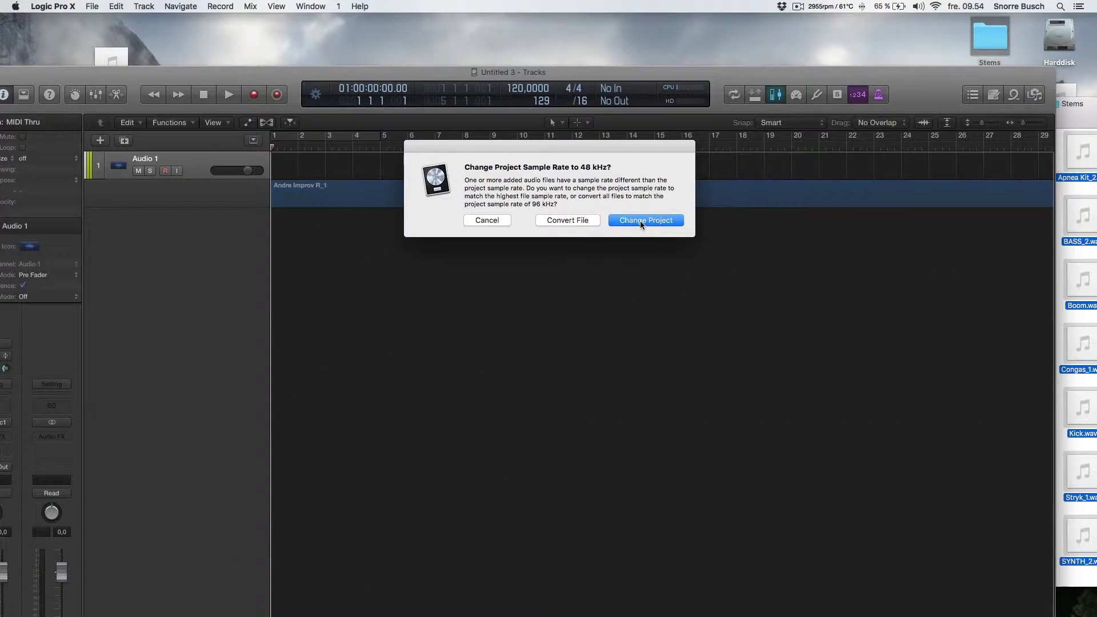
click(640, 221)
key(Return)
Step: Fit the imported regions in view and play back from bar 10
key(z)
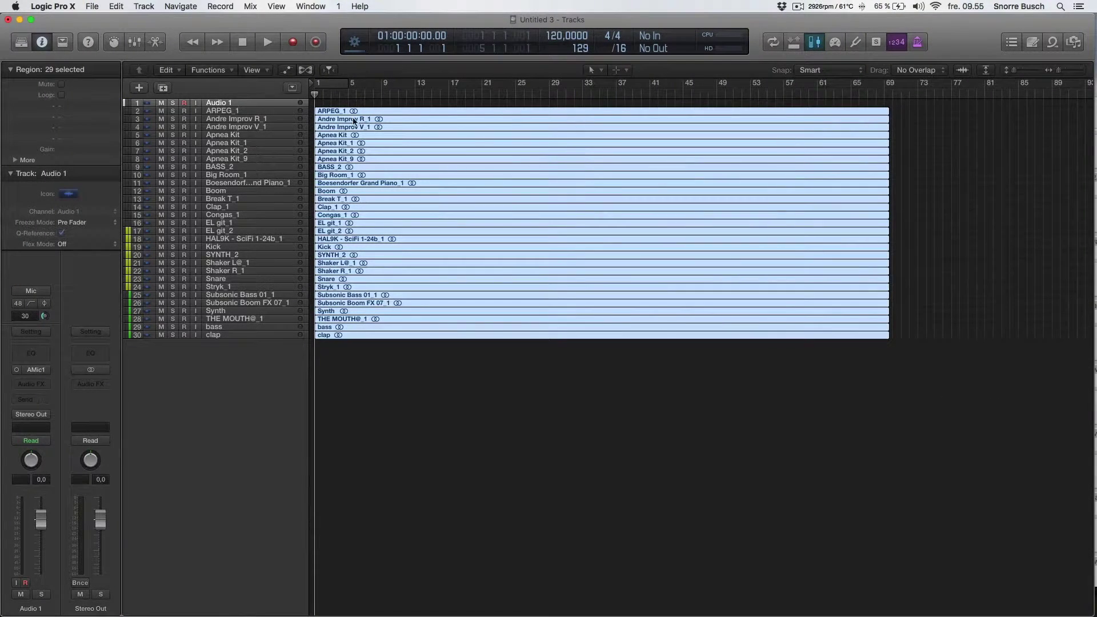
click(391, 94)
key(space)
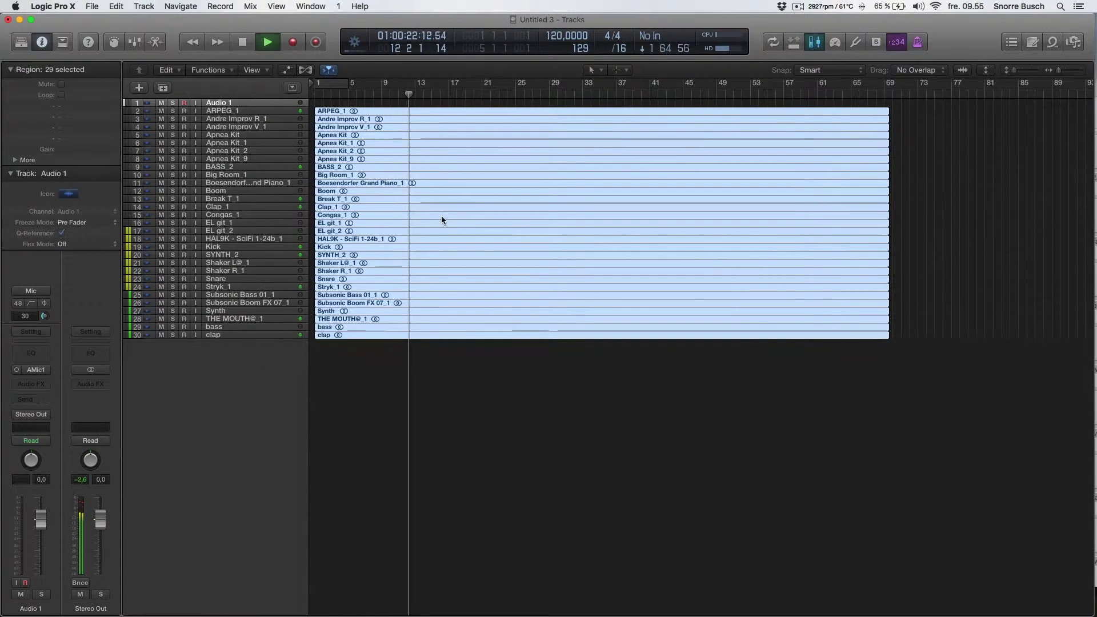
key(z)
key(z)
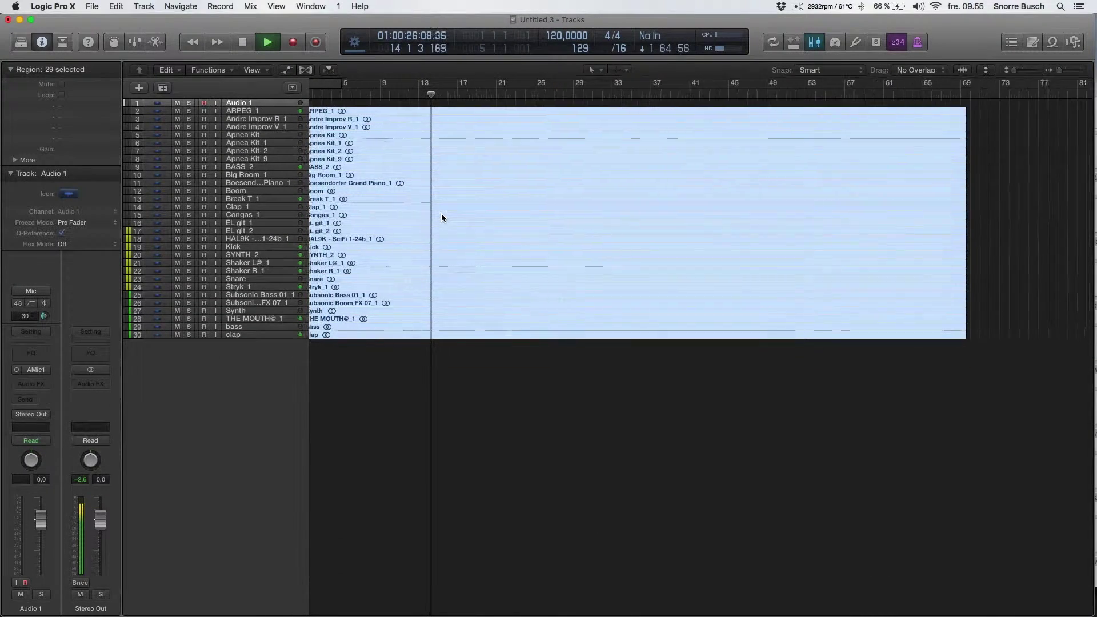
Step: Show the Mixer below the tracks, stop playback near bar 23, and open the CPU/HD meter
key(x)
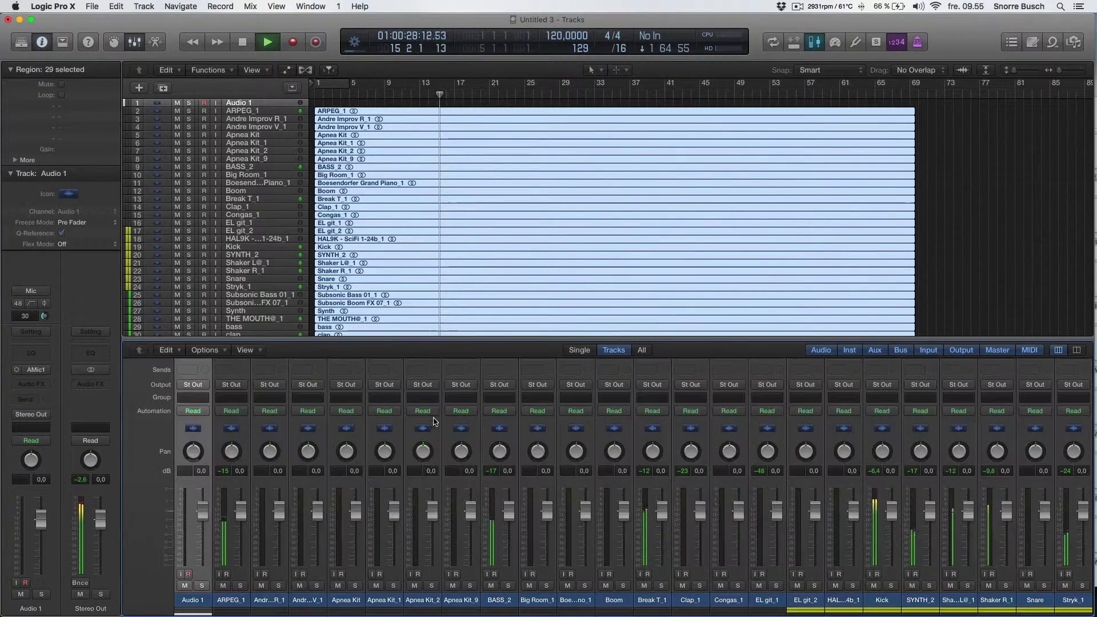
scroll(371, 520, right, 10)
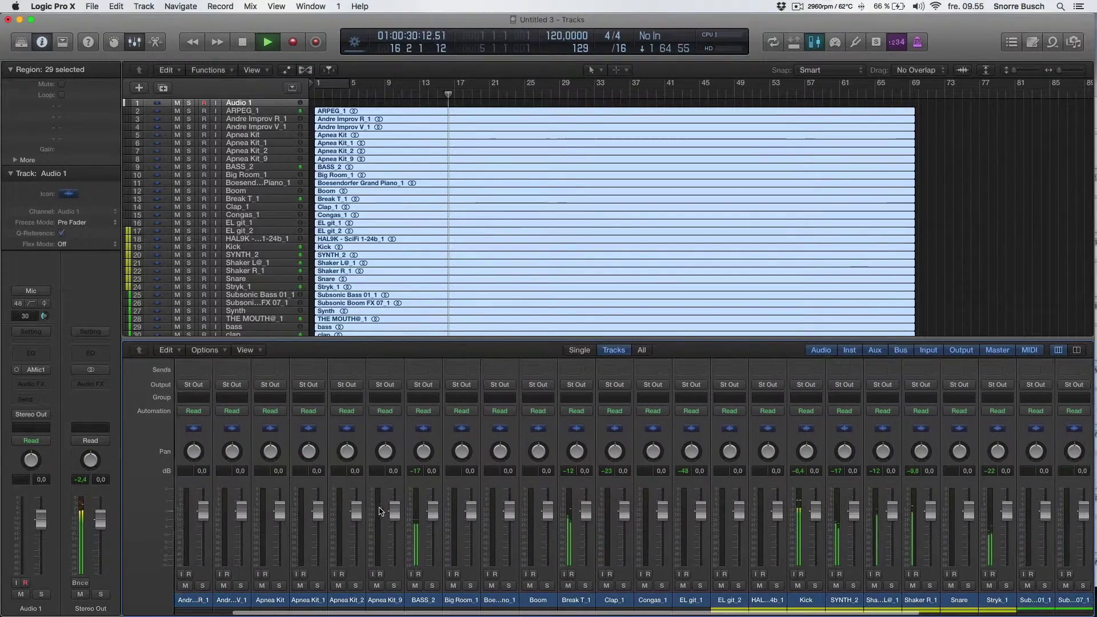
scroll(425, 492, left, 1)
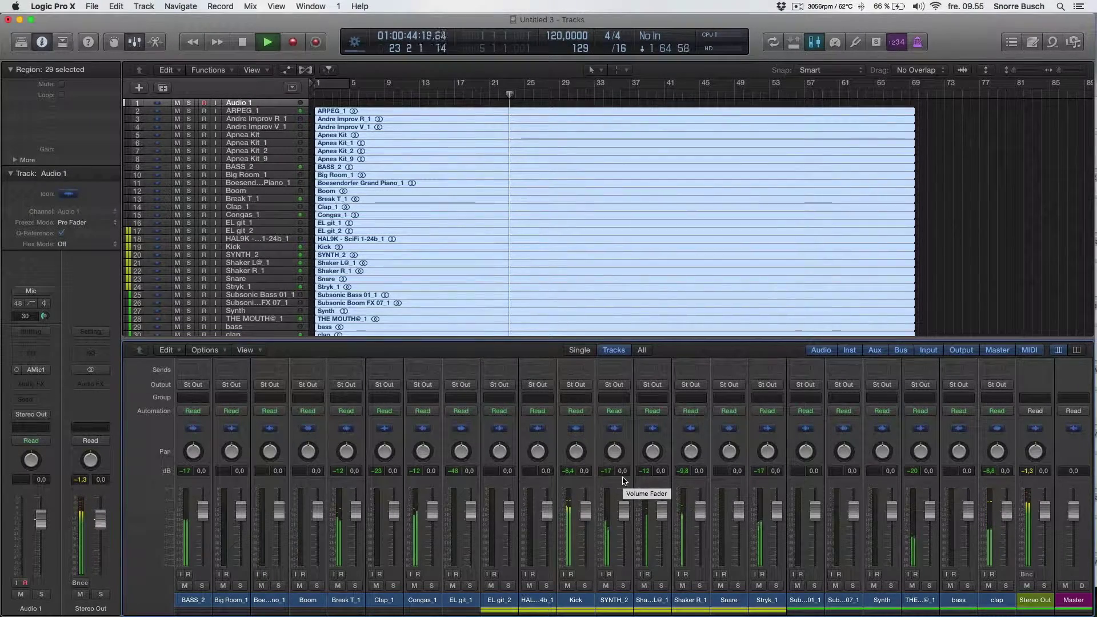
key(space)
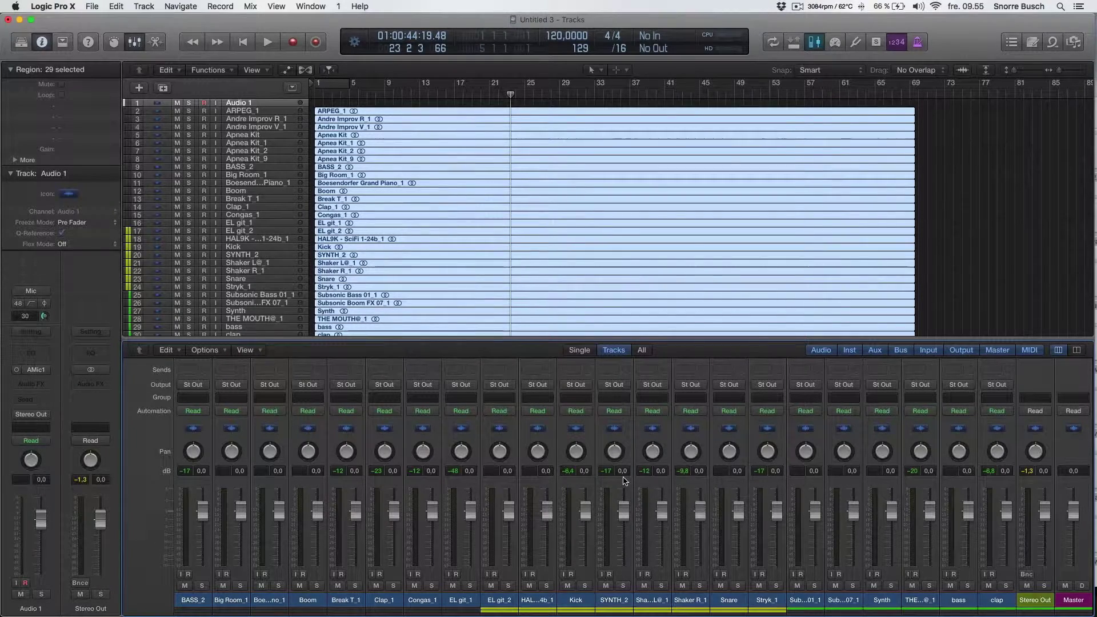
click(724, 41)
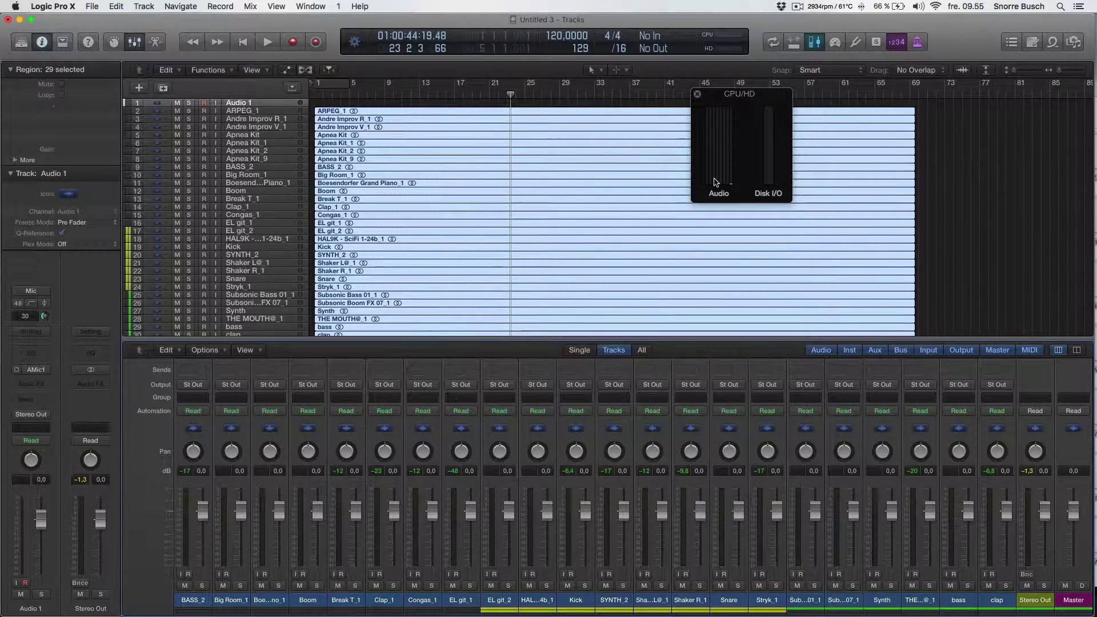